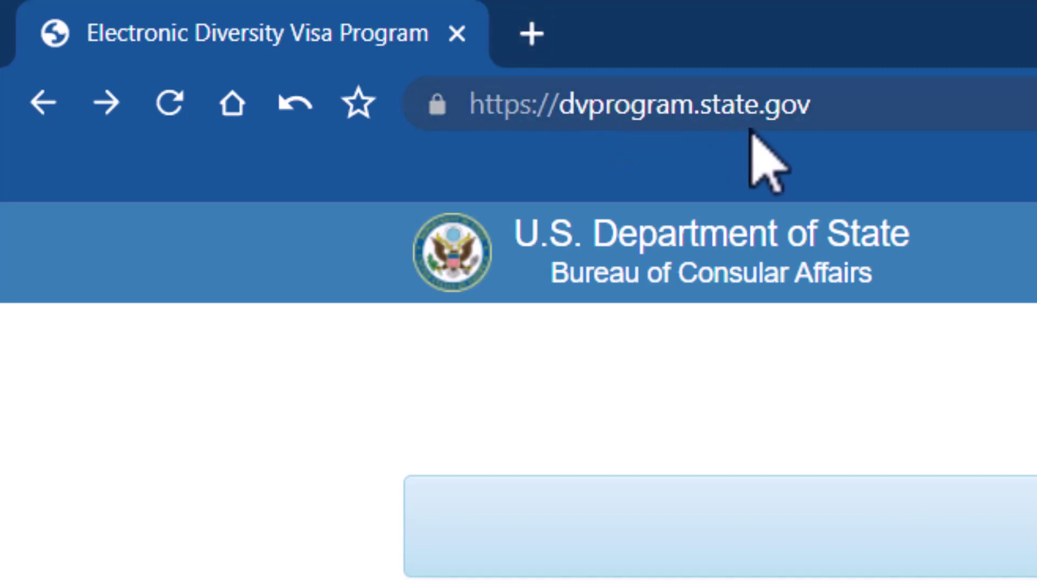
# Select the site address and skim the top of the welcome page's instructions.
pyautogui.moveTo(839, 119); pyautogui.dragTo(421, 92)
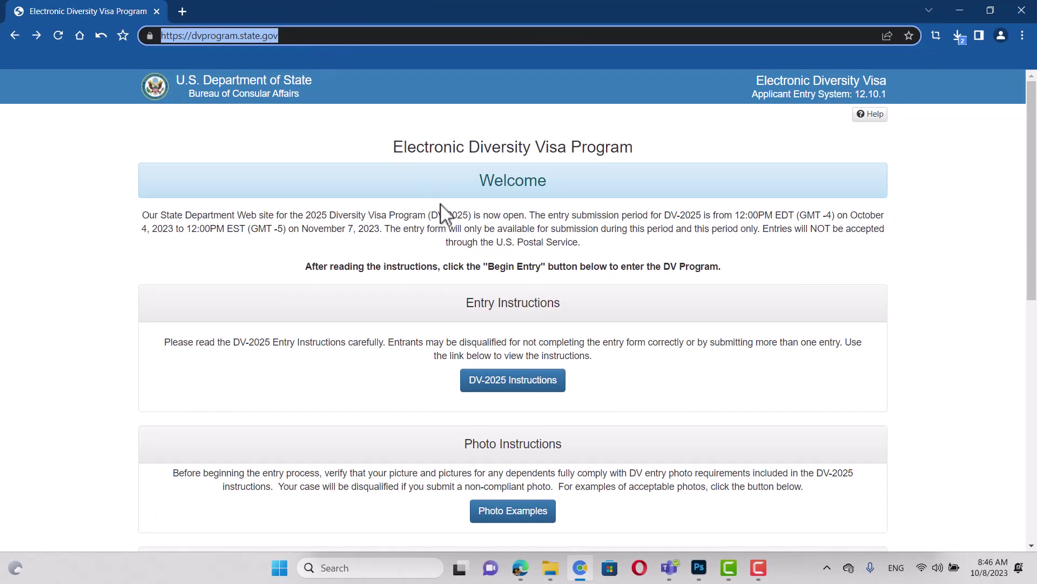
pyautogui.scroll(-1, 442, 212)
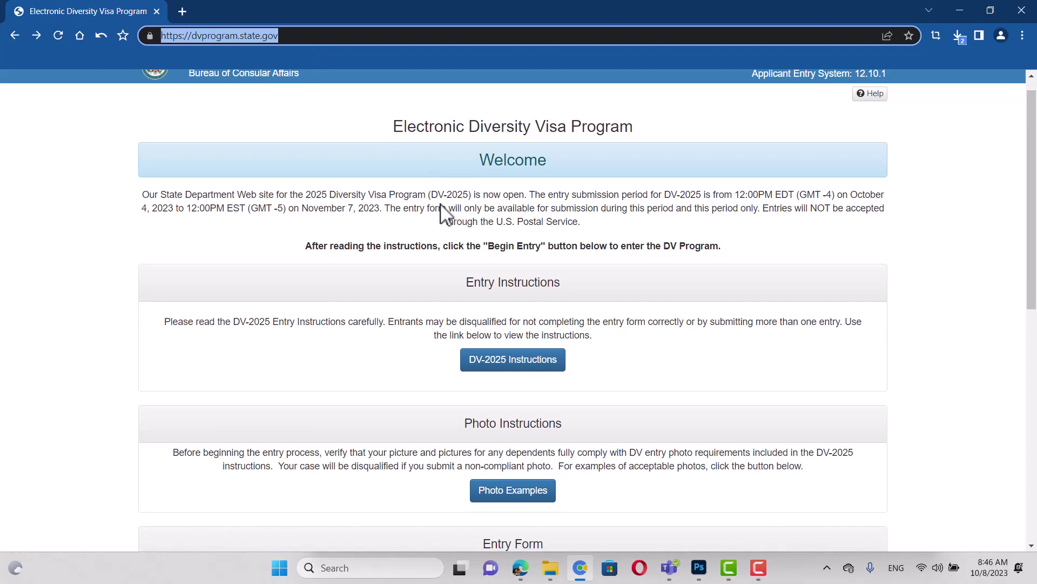
pyautogui.scroll(-7, 442, 212)
pyautogui.scroll(3, 442, 212)
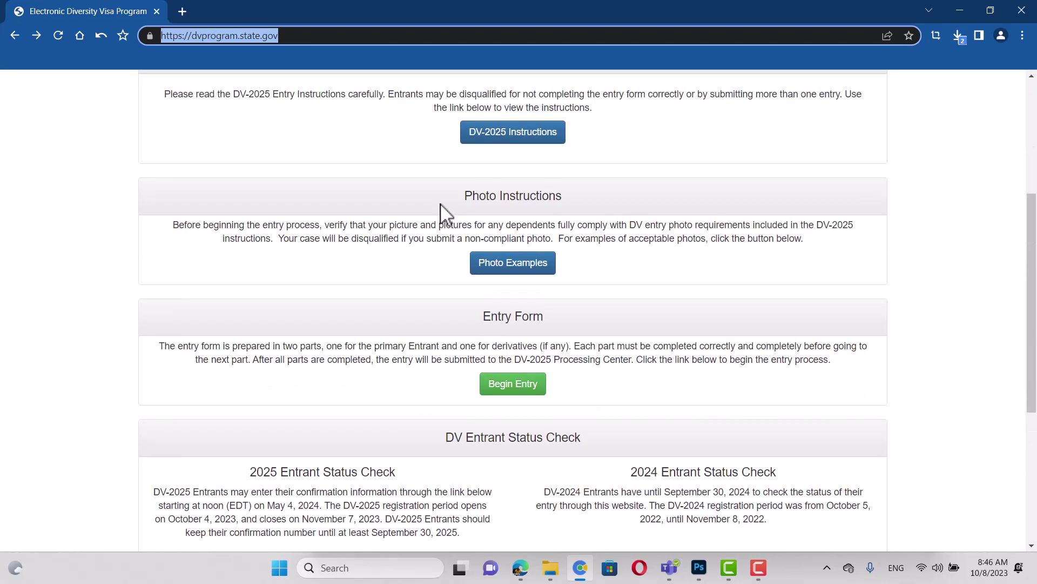
pyautogui.scroll(5, 442, 212)
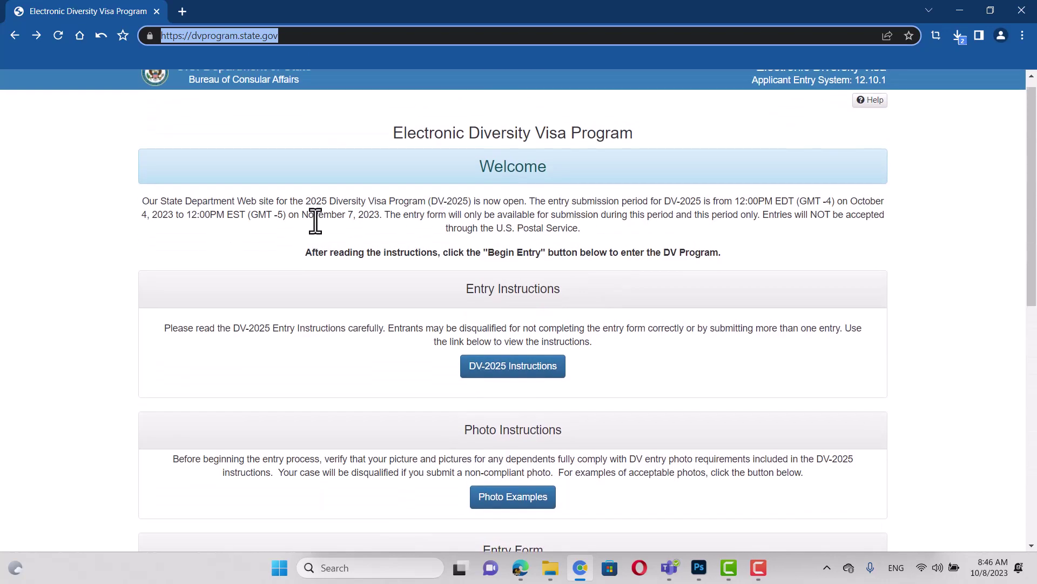
# Read the remaining instruction sections and start a new DV-2025 entry with Begin Entry.
pyautogui.scroll(-2, 533, 270)
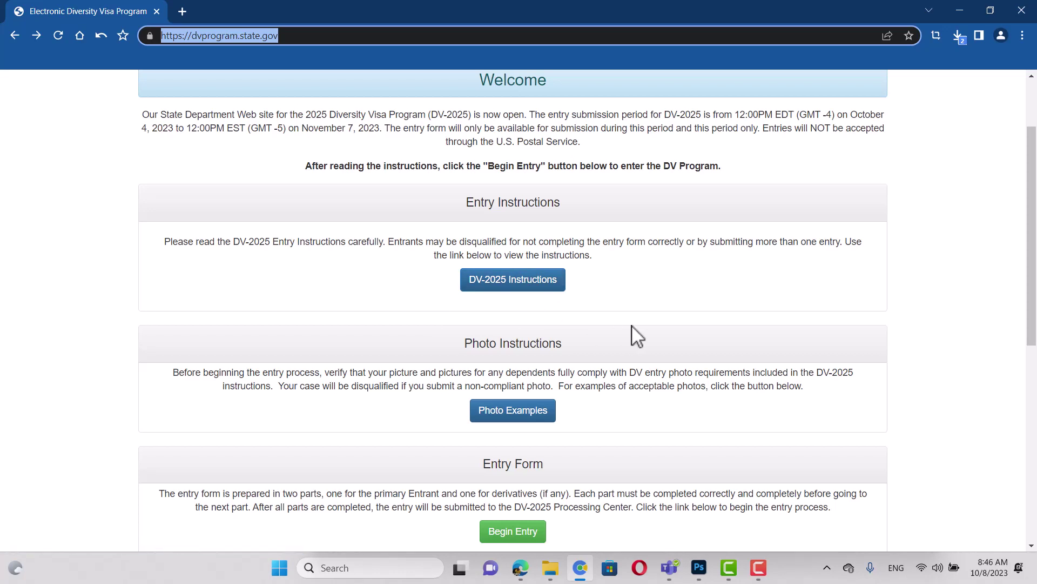
pyautogui.scroll(-1, 632, 333)
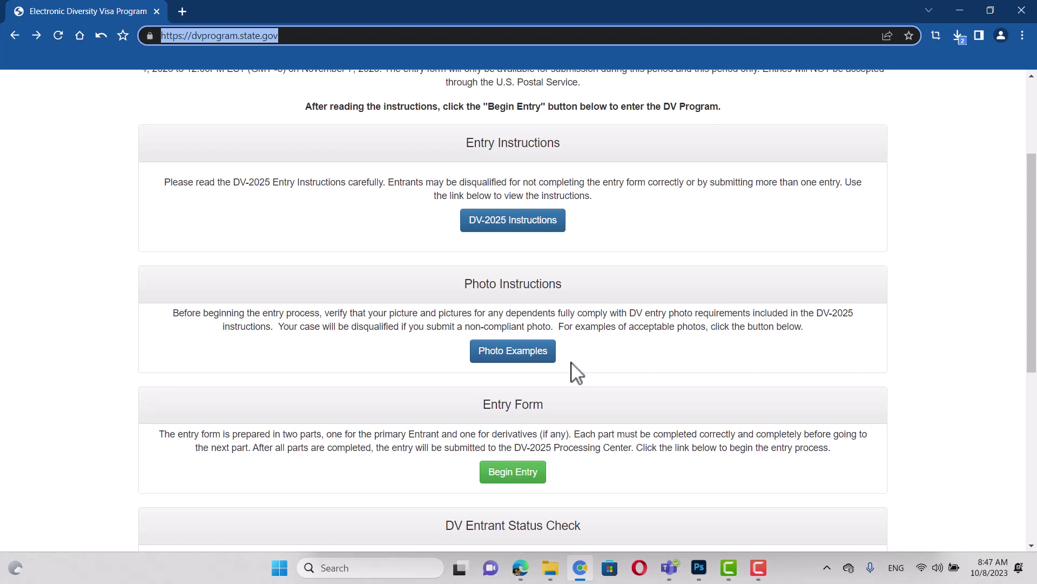
pyautogui.scroll(-3, 575, 372)
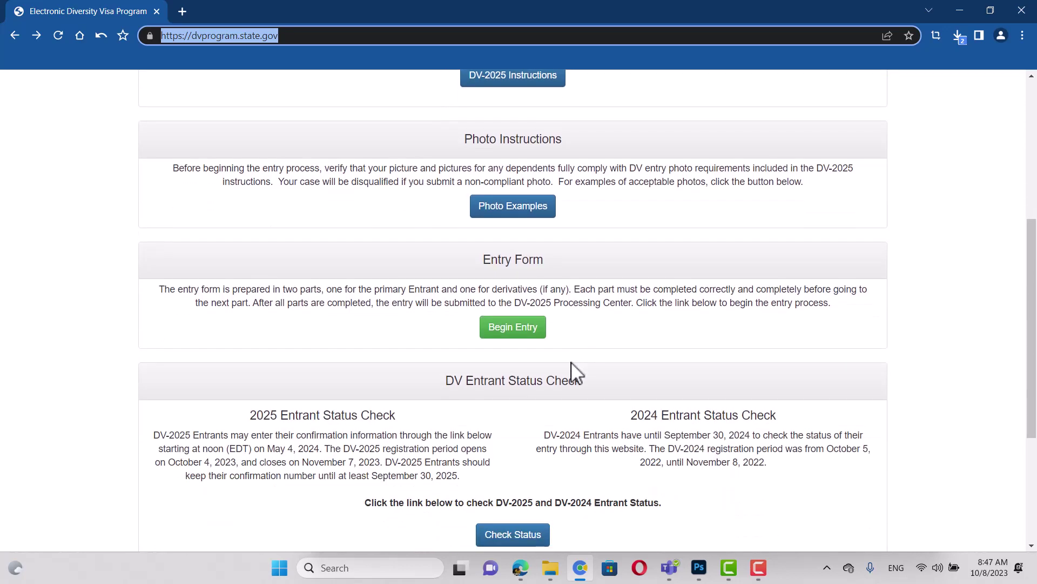
pyautogui.scroll(-1, 575, 372)
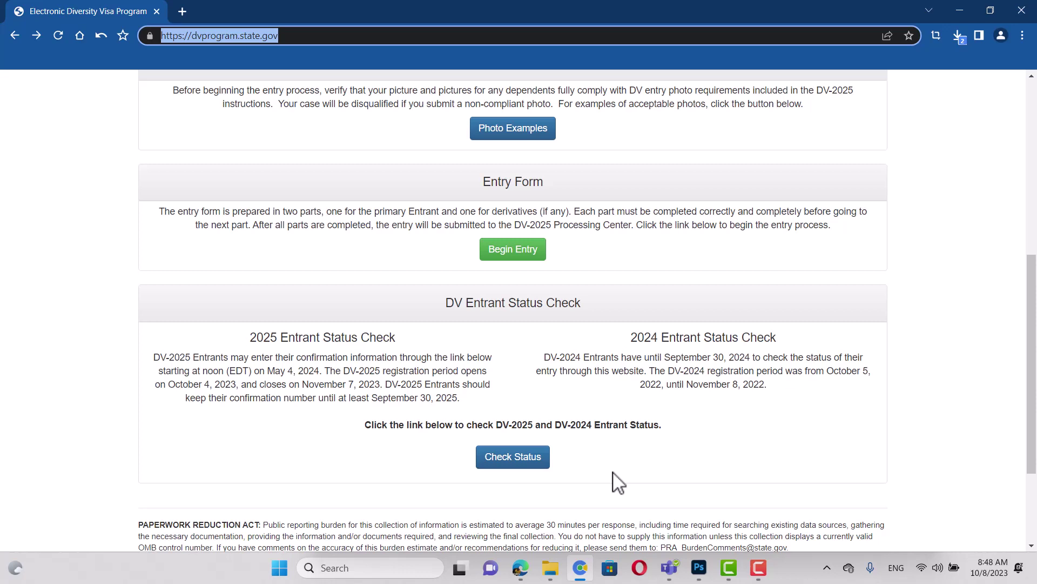
pyautogui.click(512, 265)
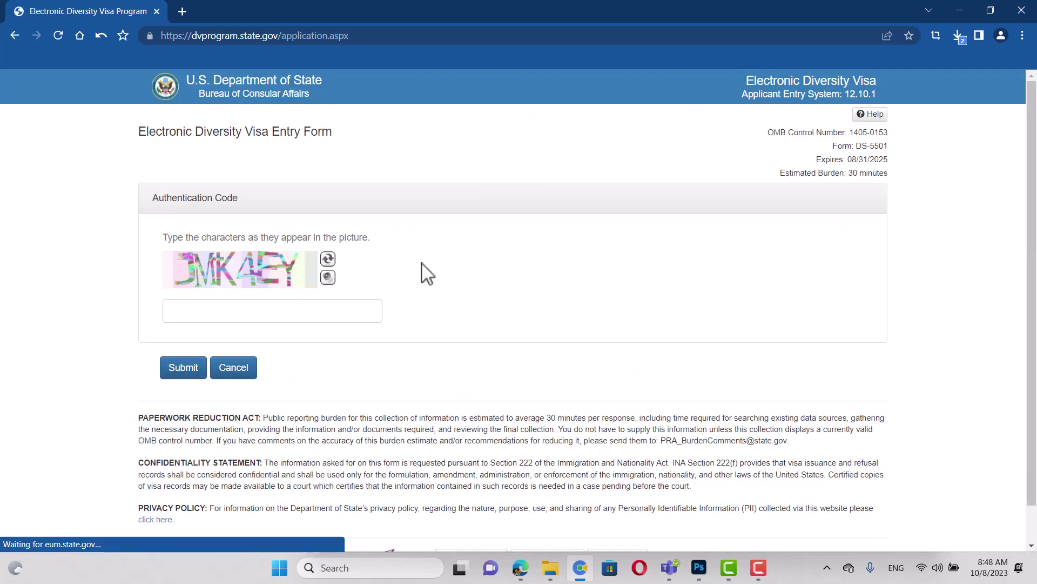
# Enter the six-character authentication code shown in the picture and submit it.
pyautogui.scroll(-1, 255, 301)
pyautogui.scroll(1, 257, 305)
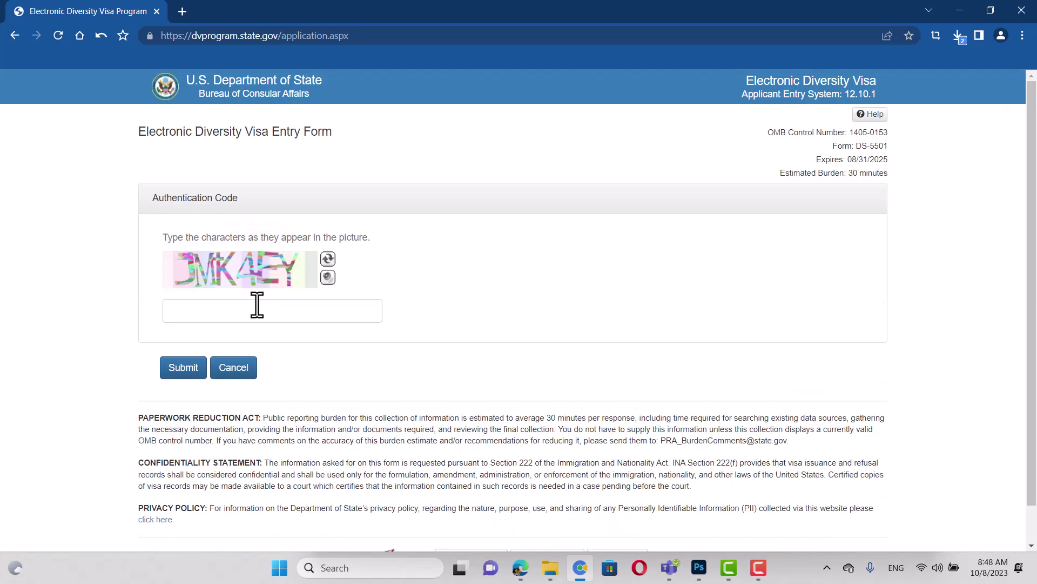
pyautogui.click(229, 314)
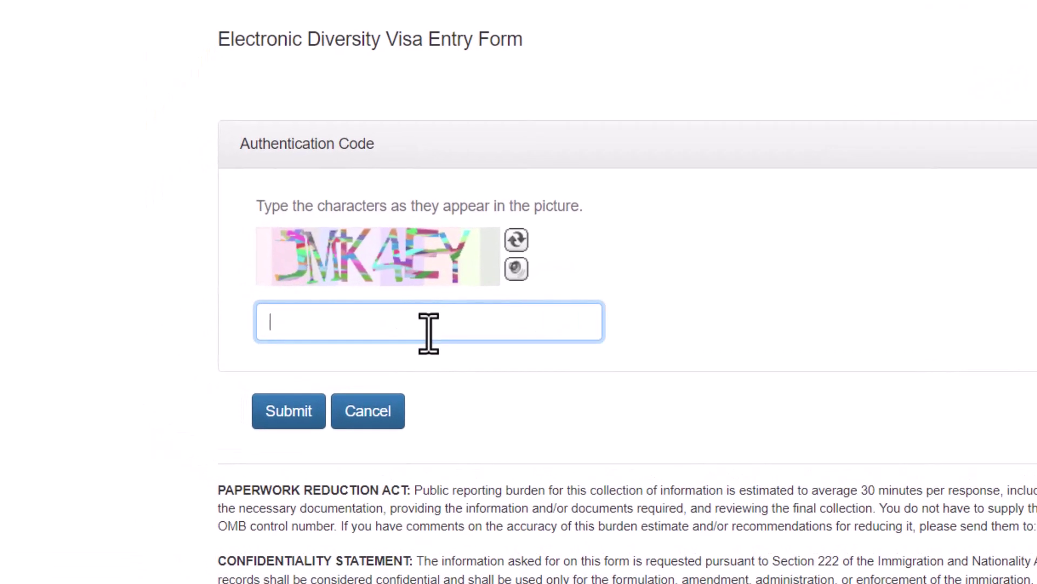
pyautogui.write('JMK')
pyautogui.write('4EY')
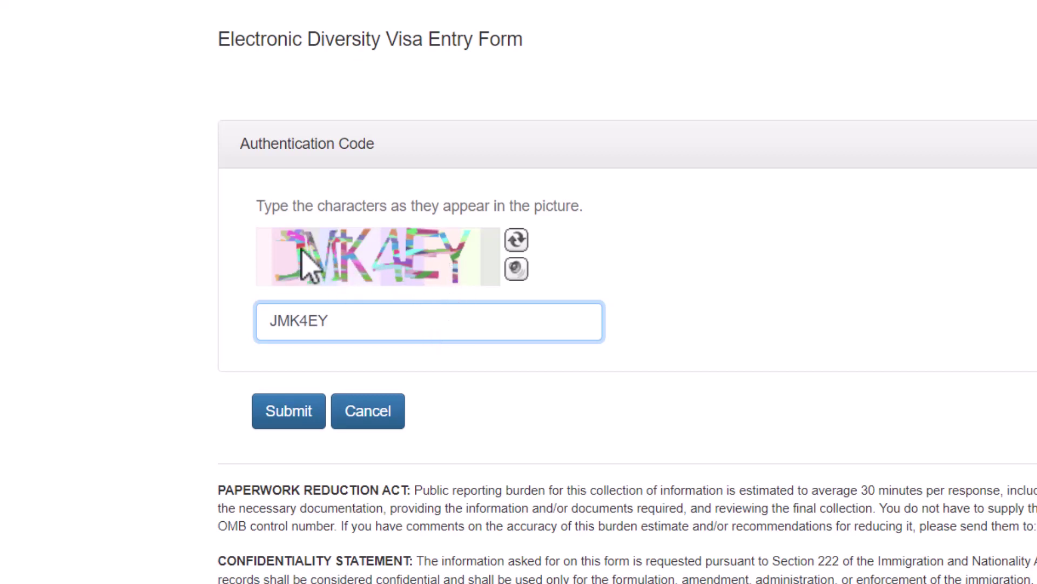
pyautogui.click(296, 423)
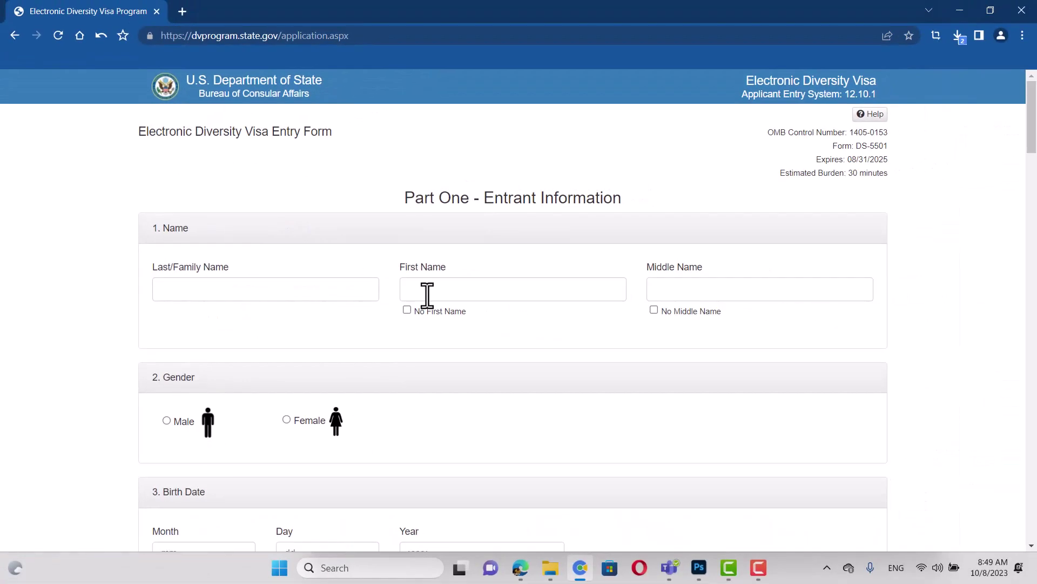
# Scroll the Part One form down to 14. Number of Children and Continue, then back up to 1. Name.
pyautogui.scroll(-20, 427, 294)
pyautogui.scroll(-10, 427, 294)
pyautogui.scroll(-5, 426, 296)
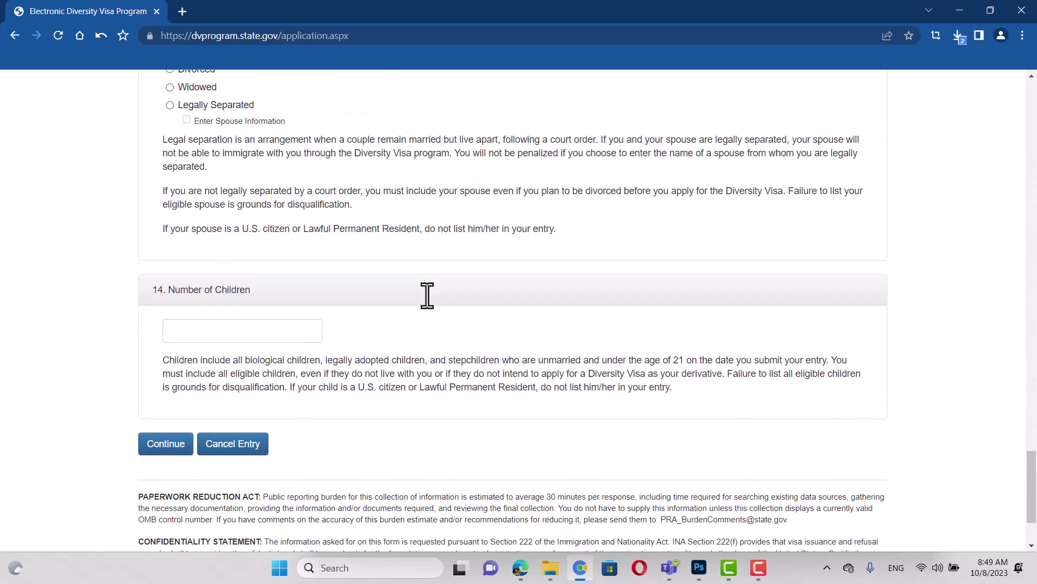
pyautogui.scroll(20, 427, 296)
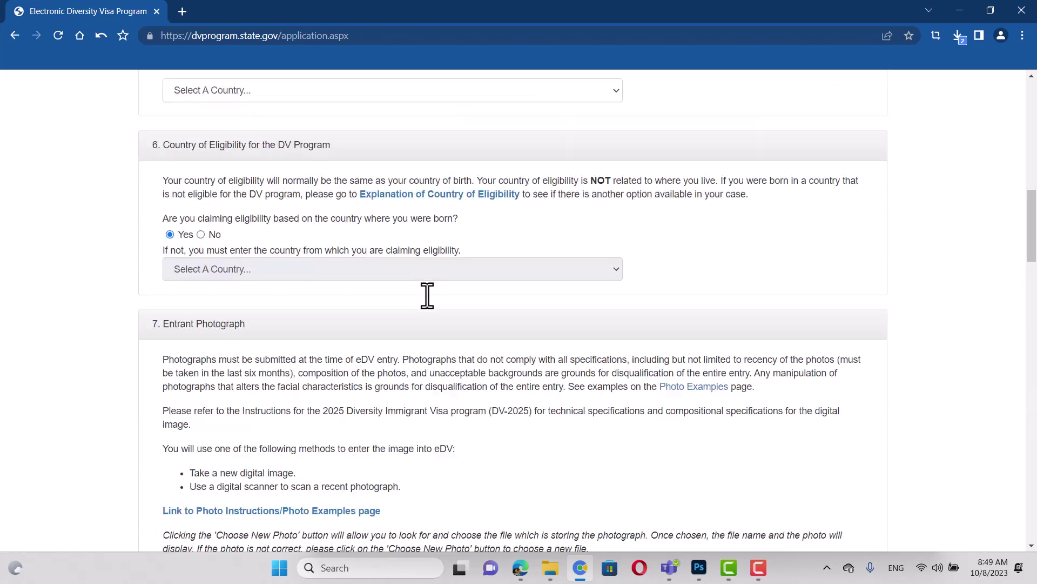
pyautogui.scroll(-20, 426, 295)
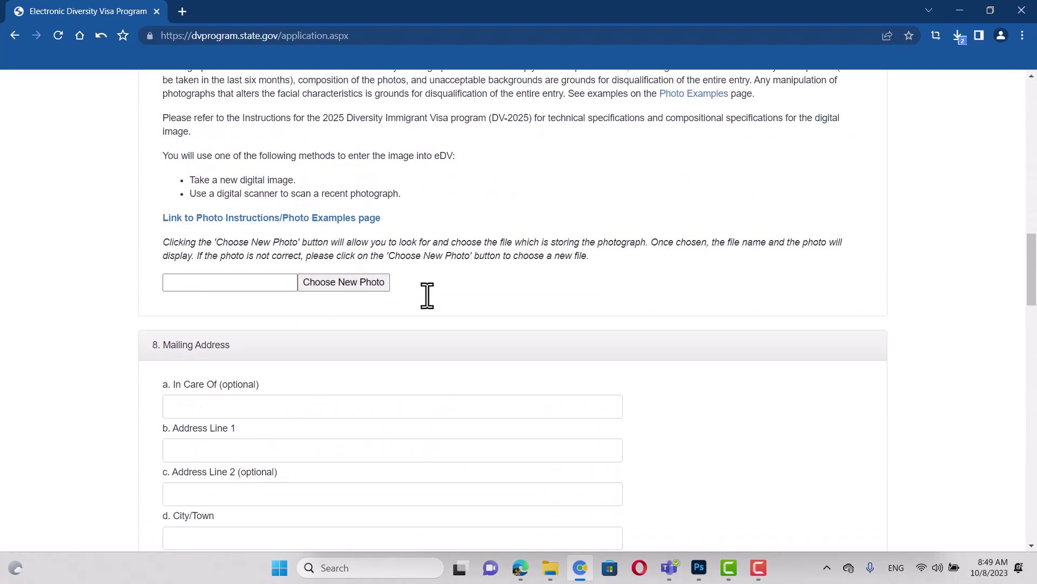
pyautogui.scroll(-3, 427, 295)
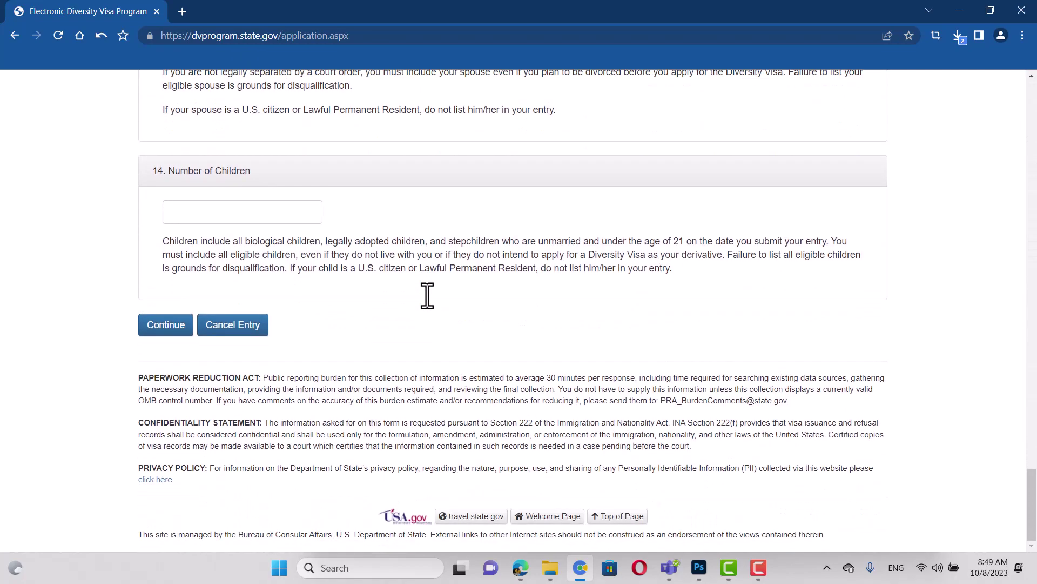
pyautogui.scroll(20, 427, 296)
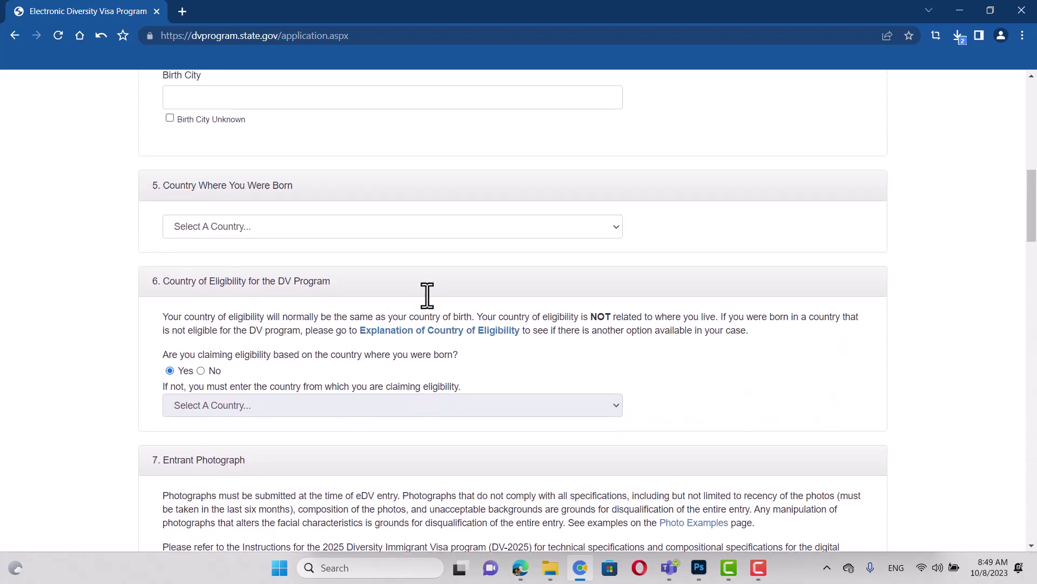
pyautogui.scroll(12, 427, 296)
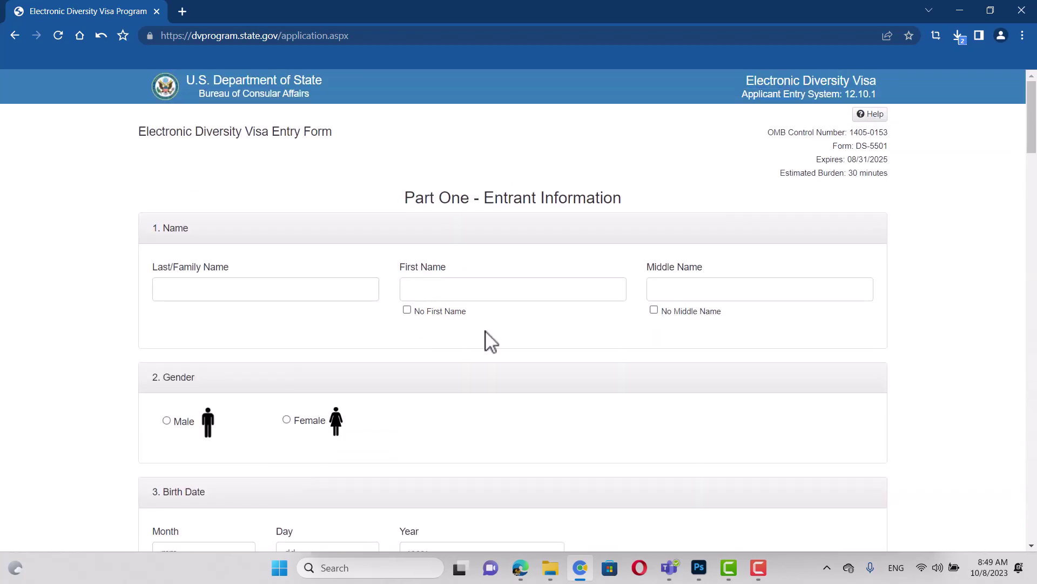
pyautogui.scroll(-20, 485, 332)
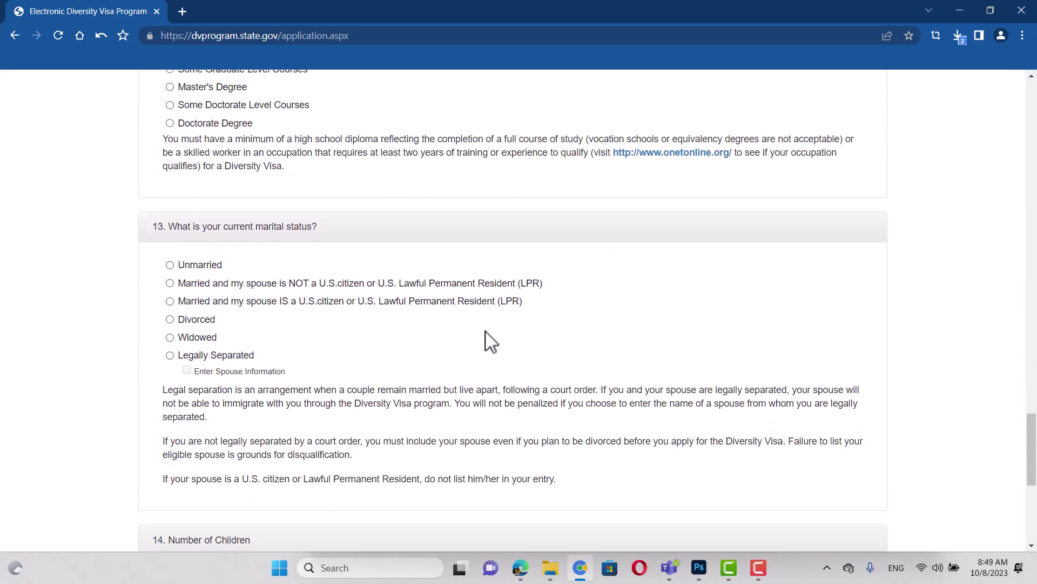
pyautogui.scroll(20, 485, 332)
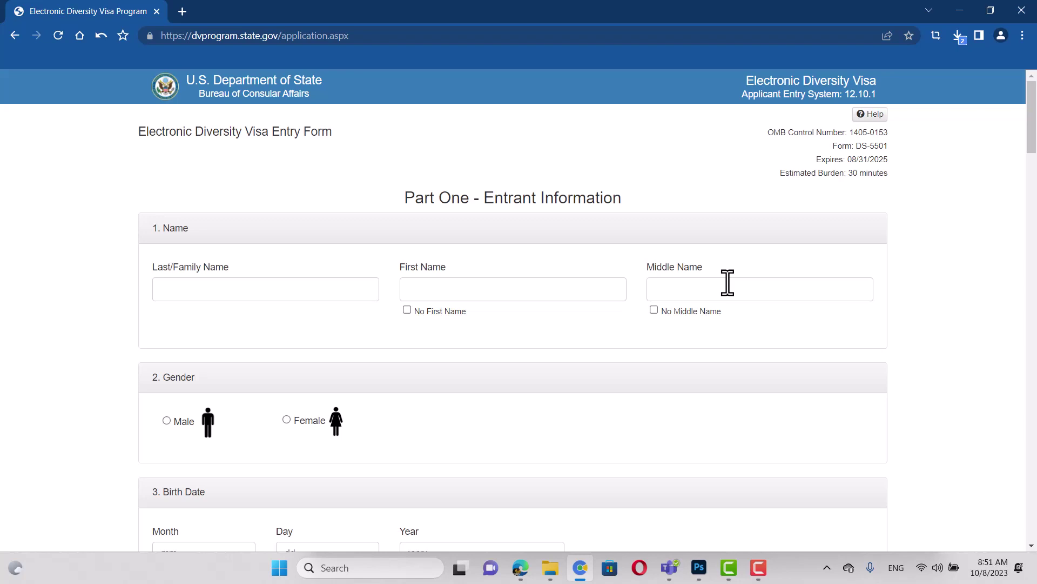
pyautogui.click(653, 310)
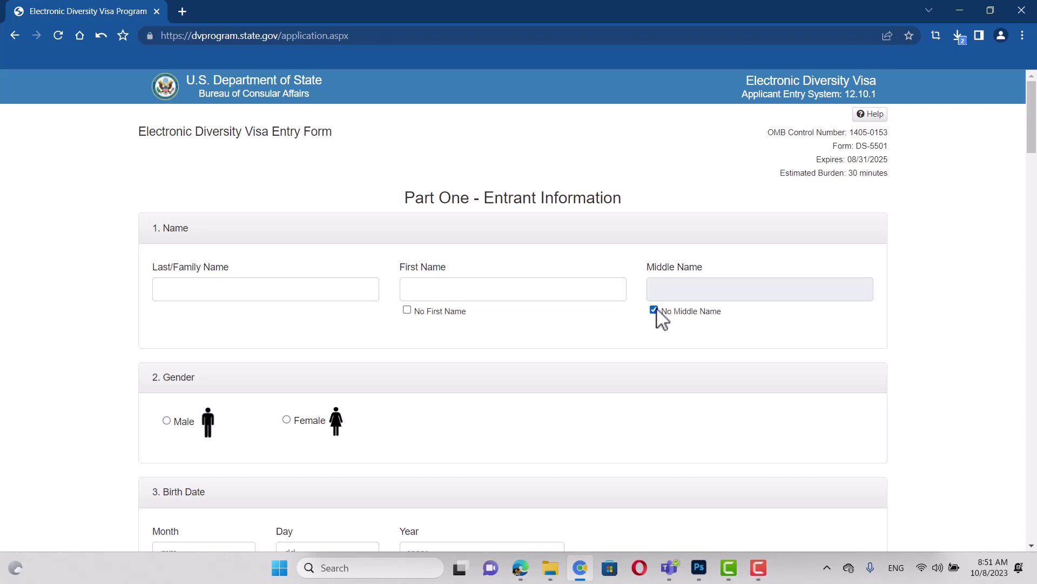
pyautogui.click(407, 311)
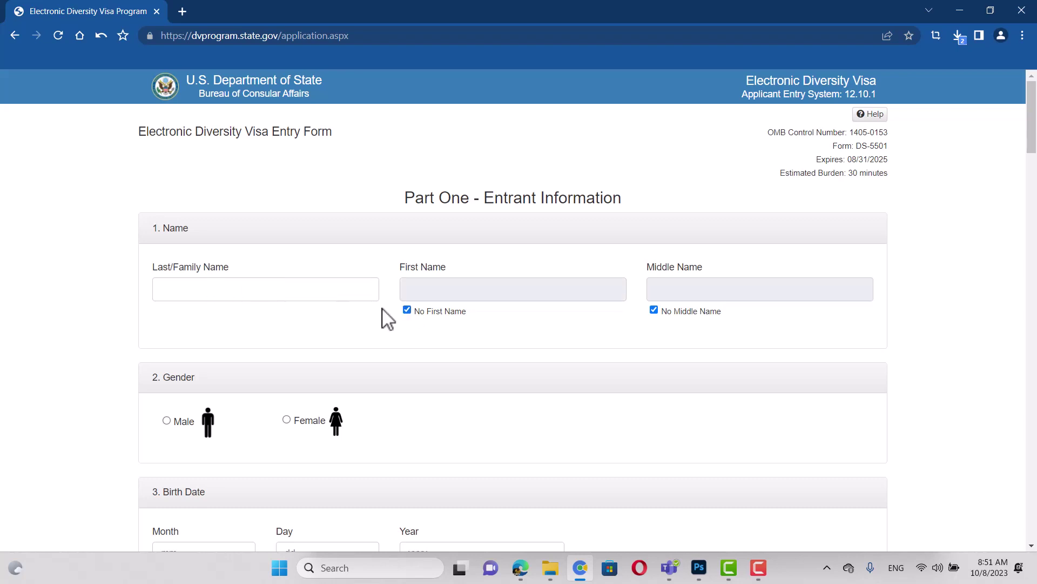
pyautogui.click(407, 310)
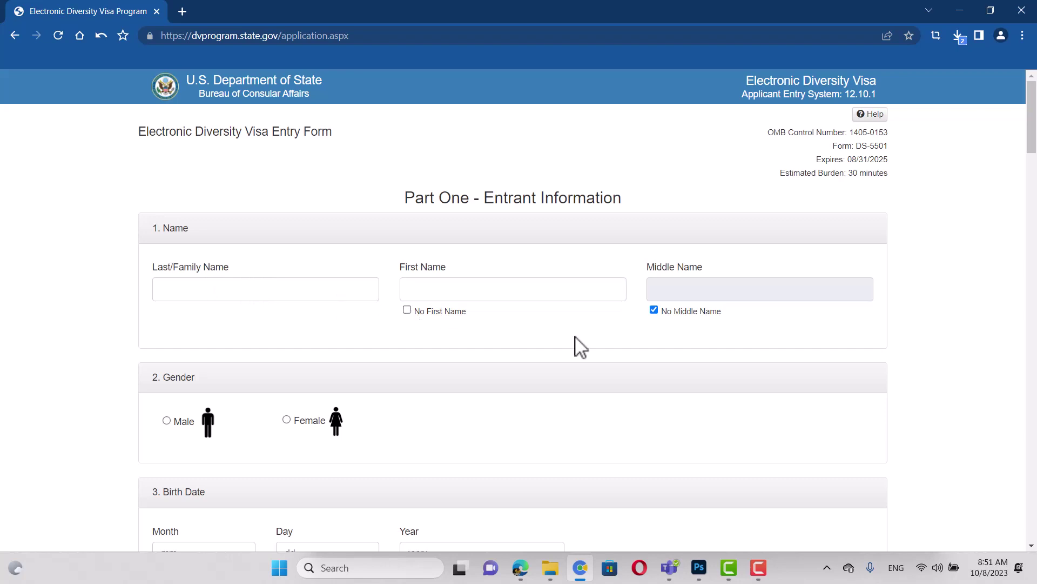
pyautogui.click(654, 310)
pyautogui.scroll(-2, 655, 319)
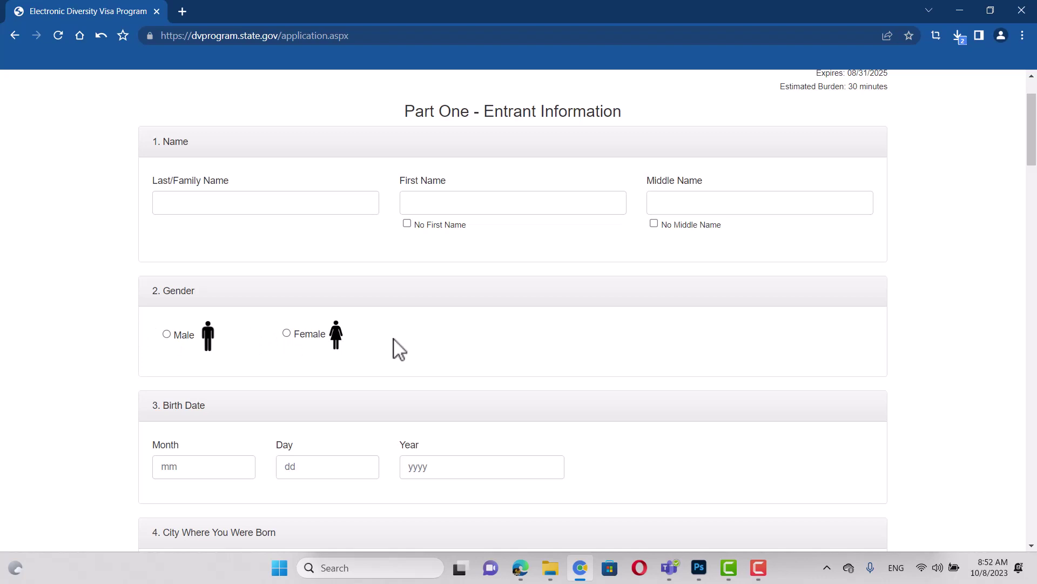
pyautogui.scroll(-1, 452, 350)
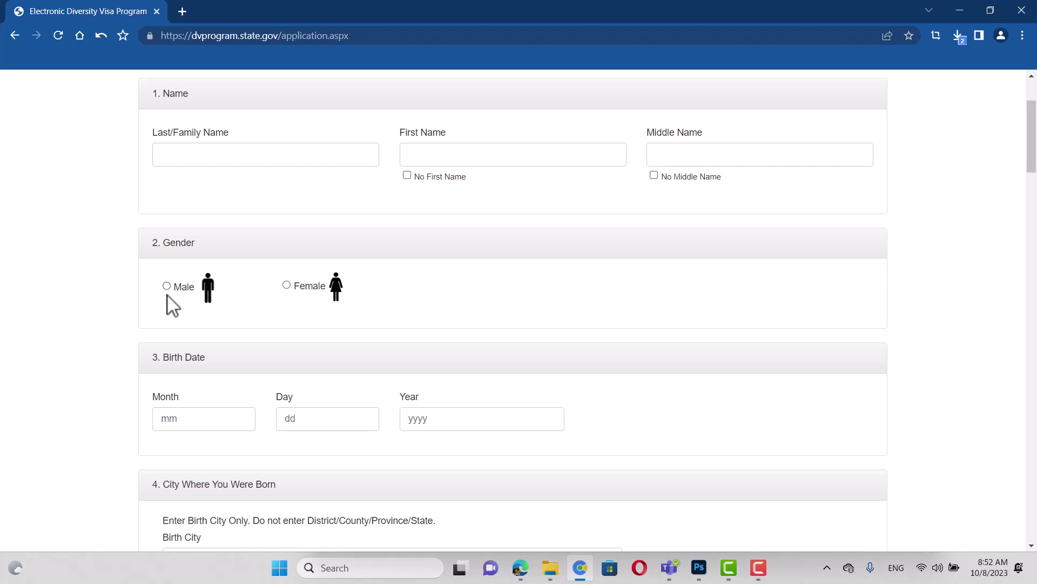
pyautogui.scroll(-1, 209, 424)
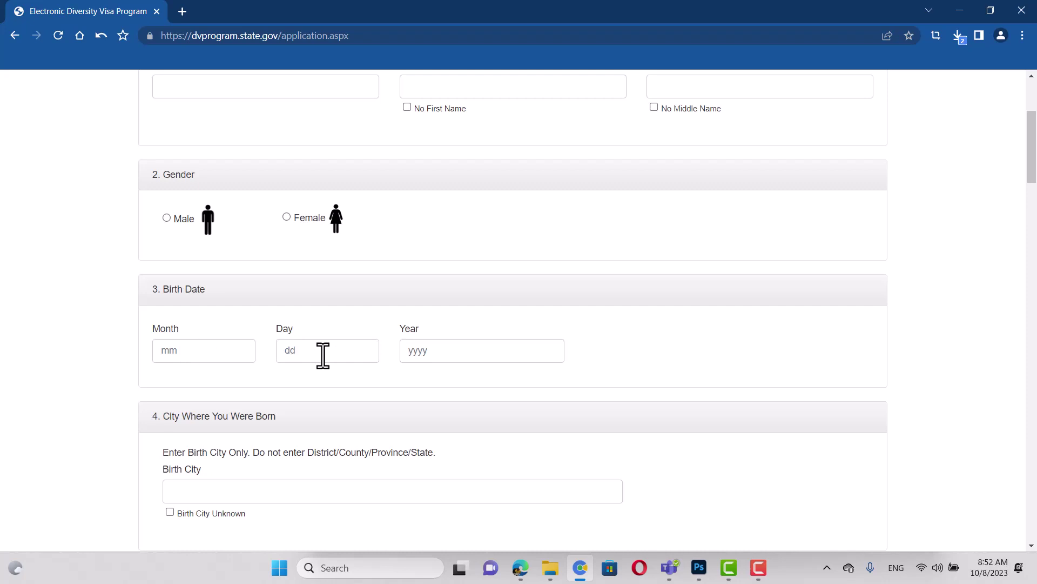
pyautogui.click(301, 352)
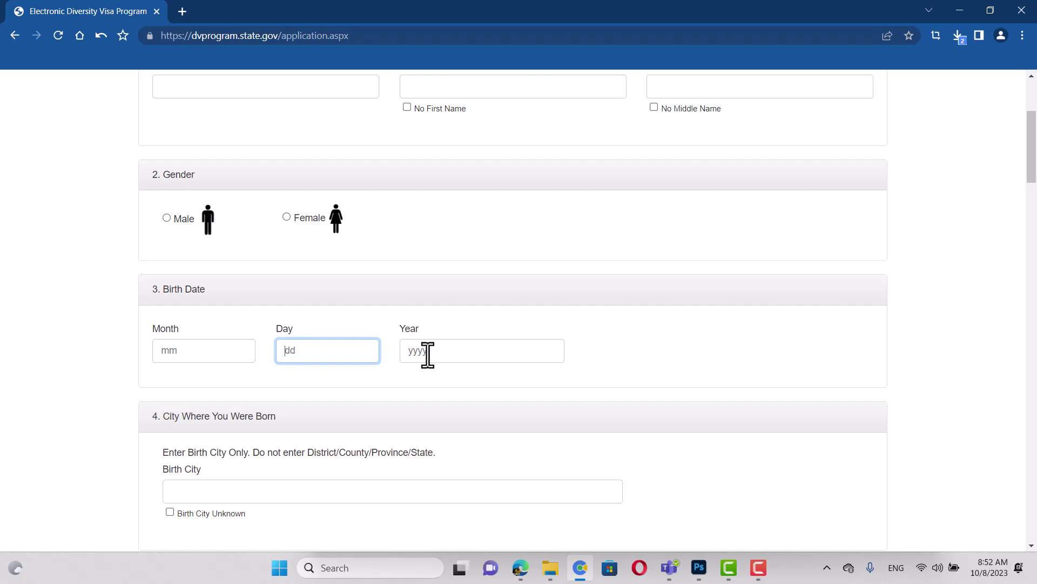
pyautogui.scroll(-2, 492, 414)
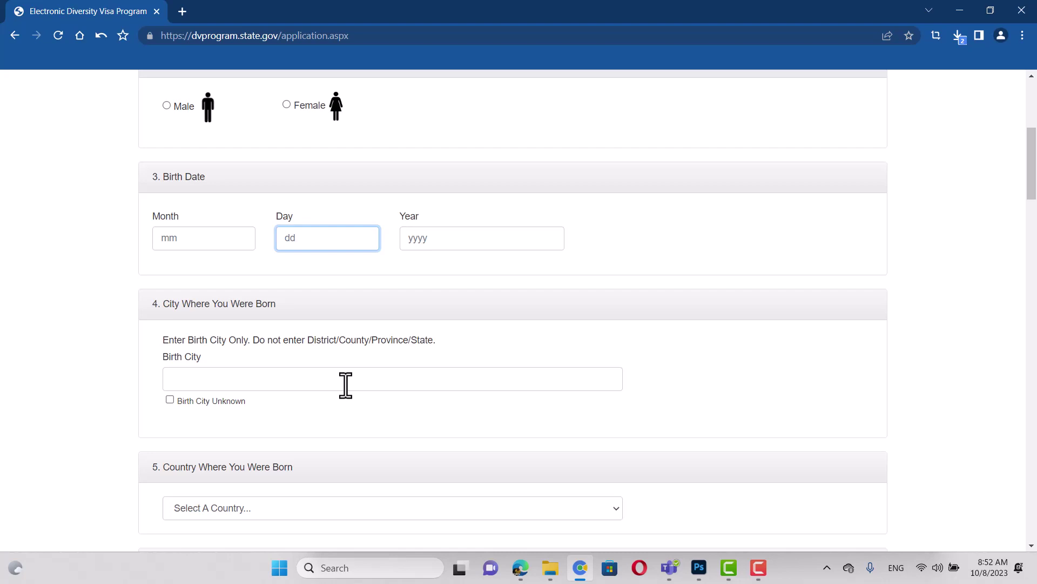
pyautogui.scroll(-1, 346, 385)
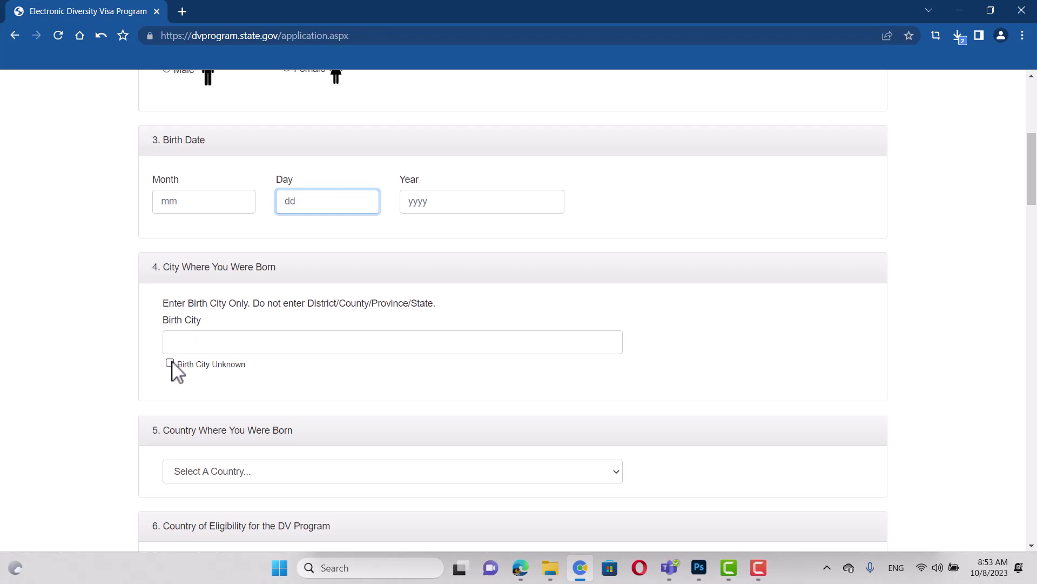
pyautogui.click(171, 362)
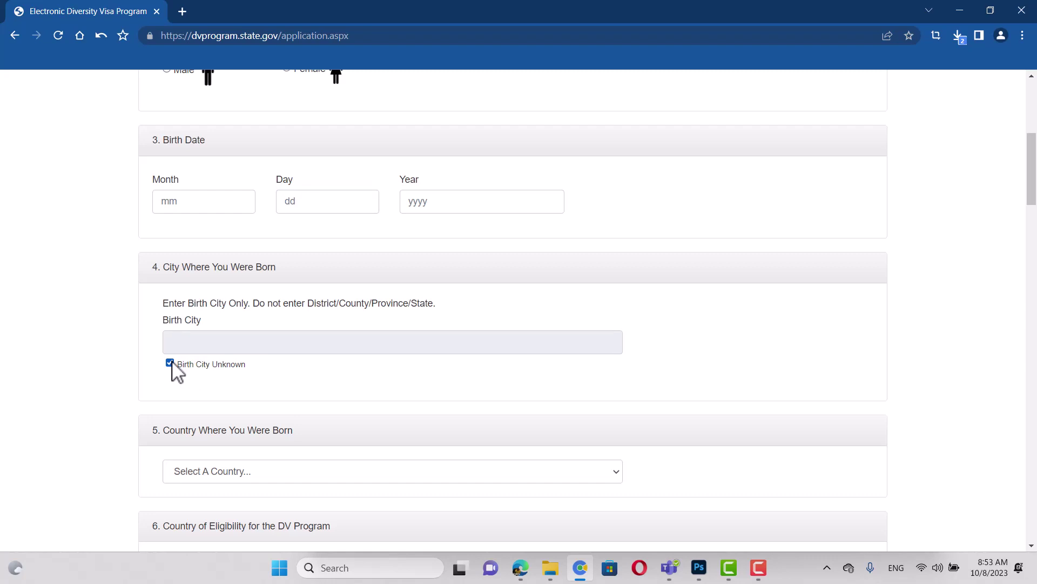
pyautogui.click(171, 362)
# Choose Cameroon from the Country Where You Were Born list.
pyautogui.scroll(-3, 171, 363)
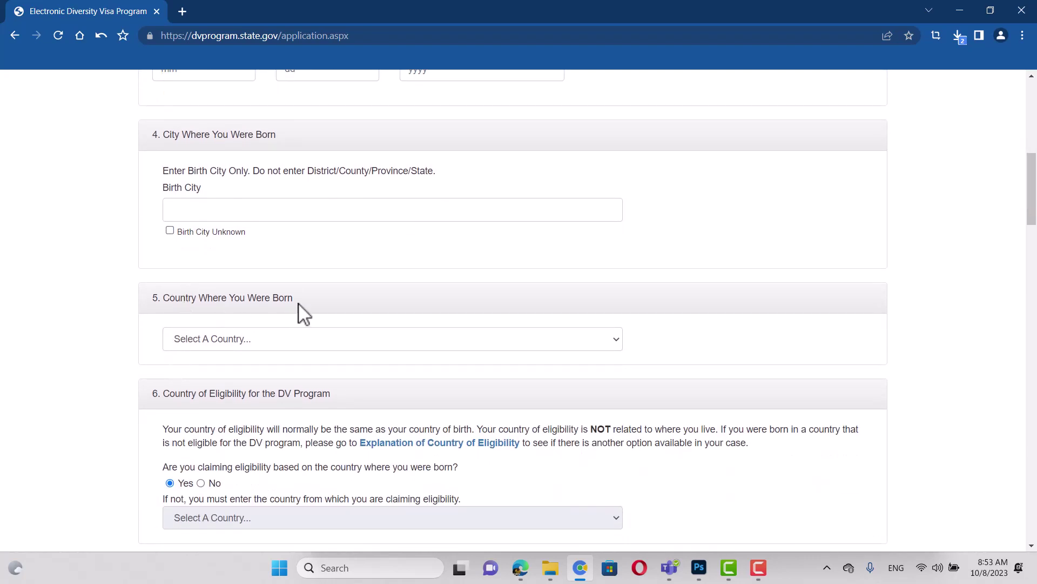
pyautogui.click(266, 335)
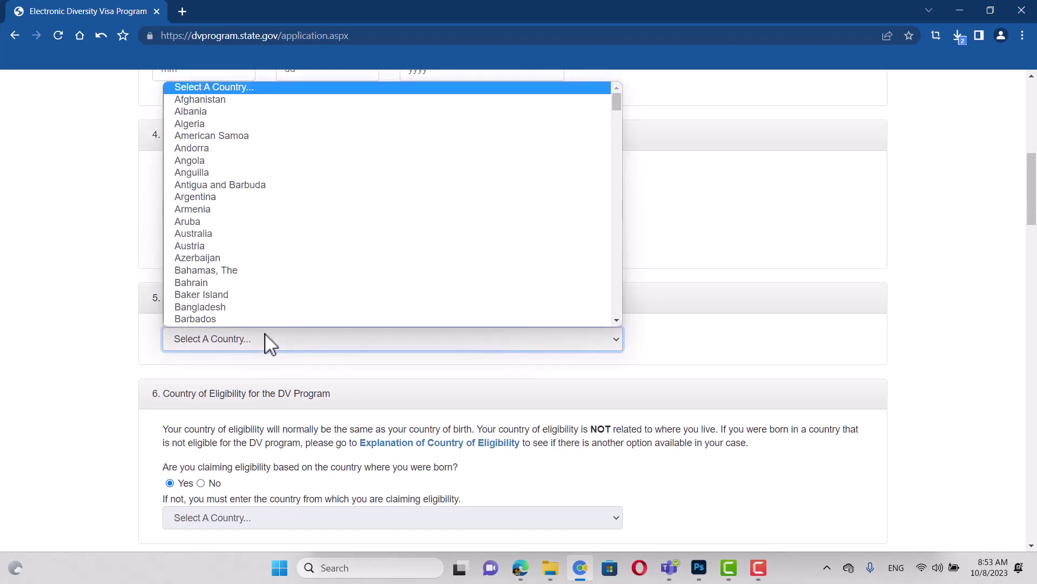
pyautogui.press('c')
pyautogui.press('c')
pyautogui.press('c')
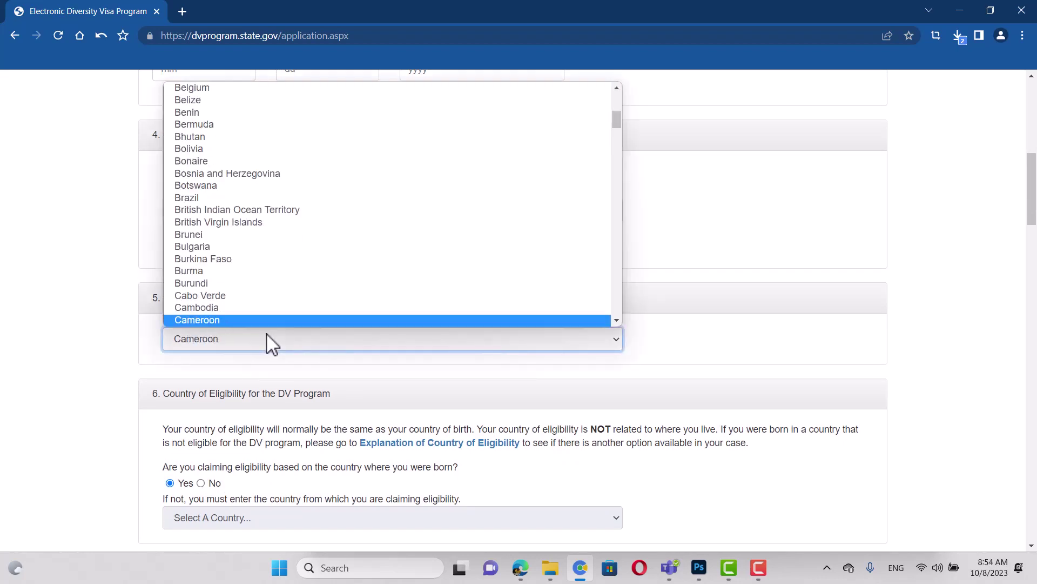
pyautogui.click(274, 319)
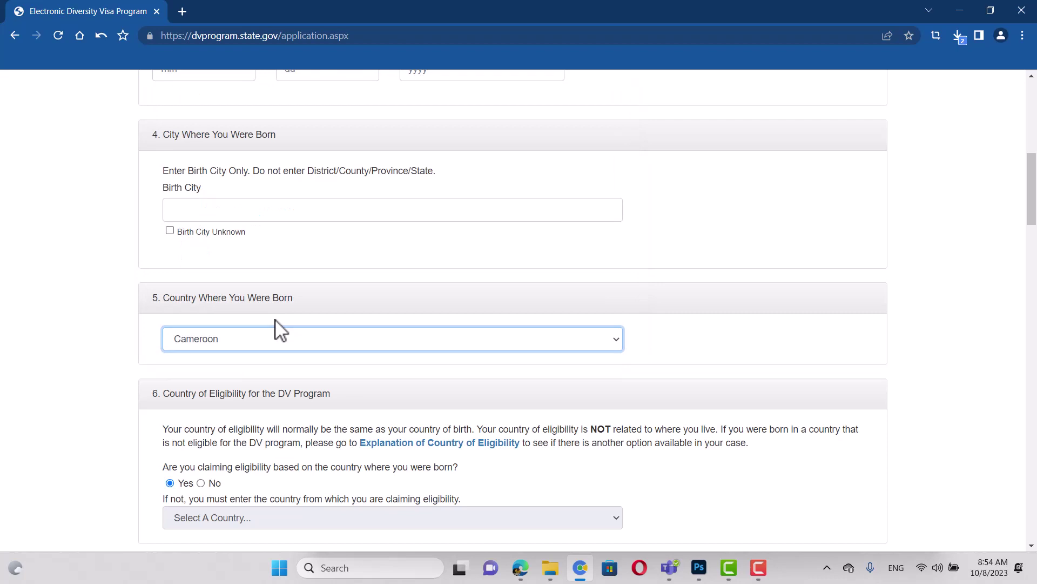
pyautogui.scroll(-2, 275, 330)
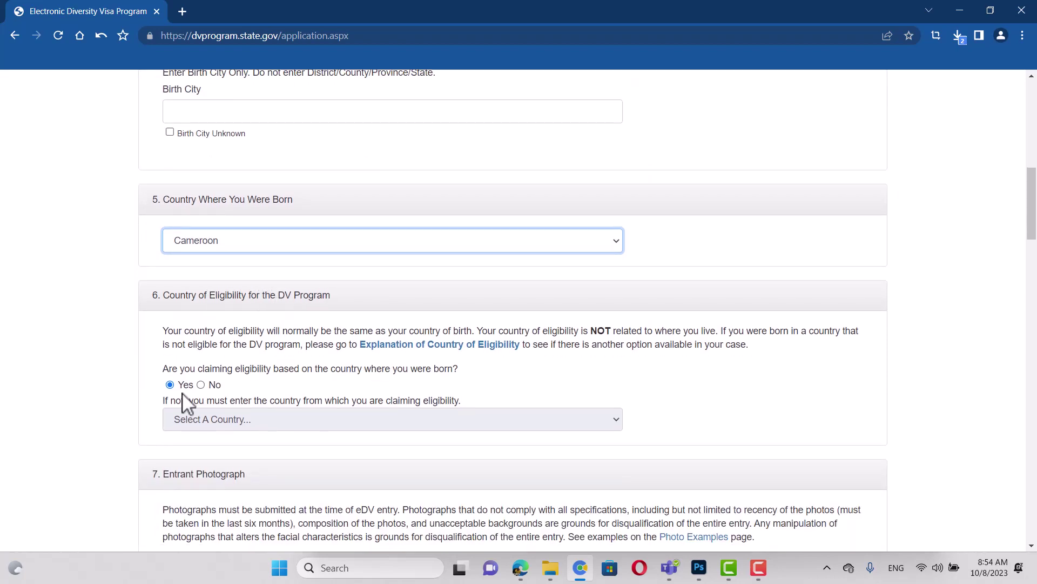
pyautogui.scroll(-2, 183, 401)
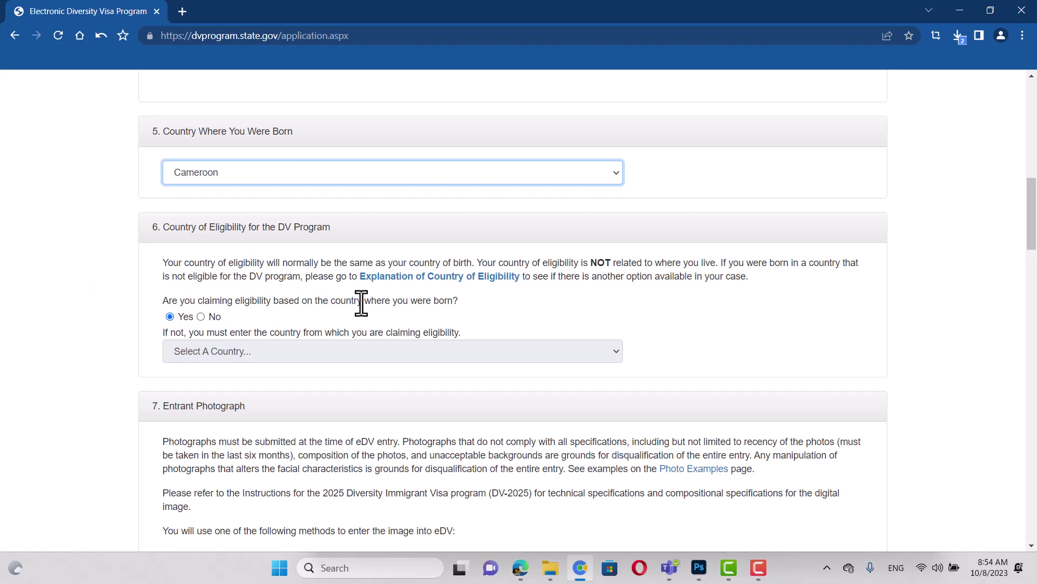
pyautogui.moveTo(457, 304); pyautogui.dragTo(161, 307)
pyautogui.click(169, 316)
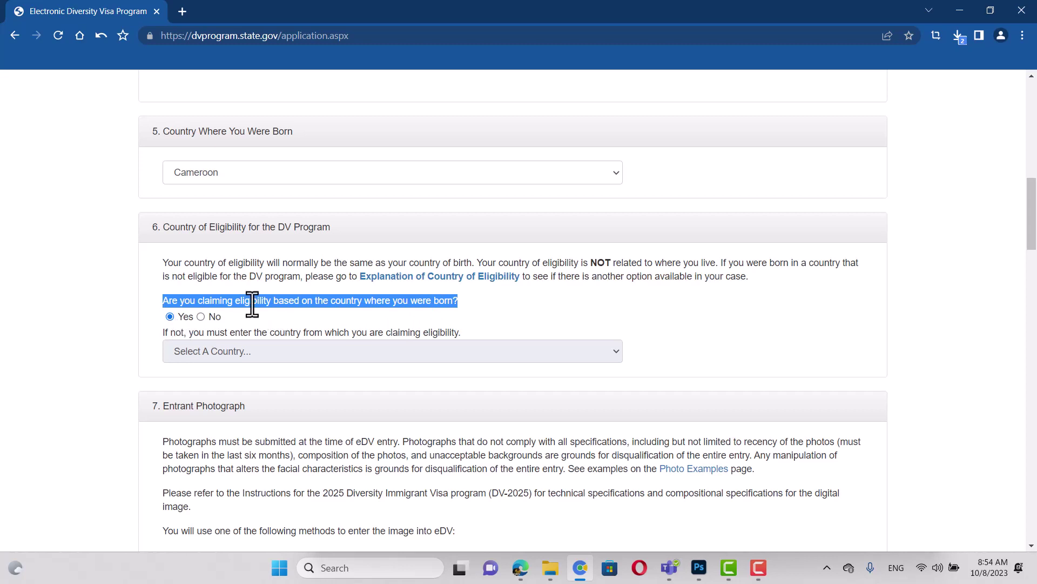
pyautogui.click(201, 317)
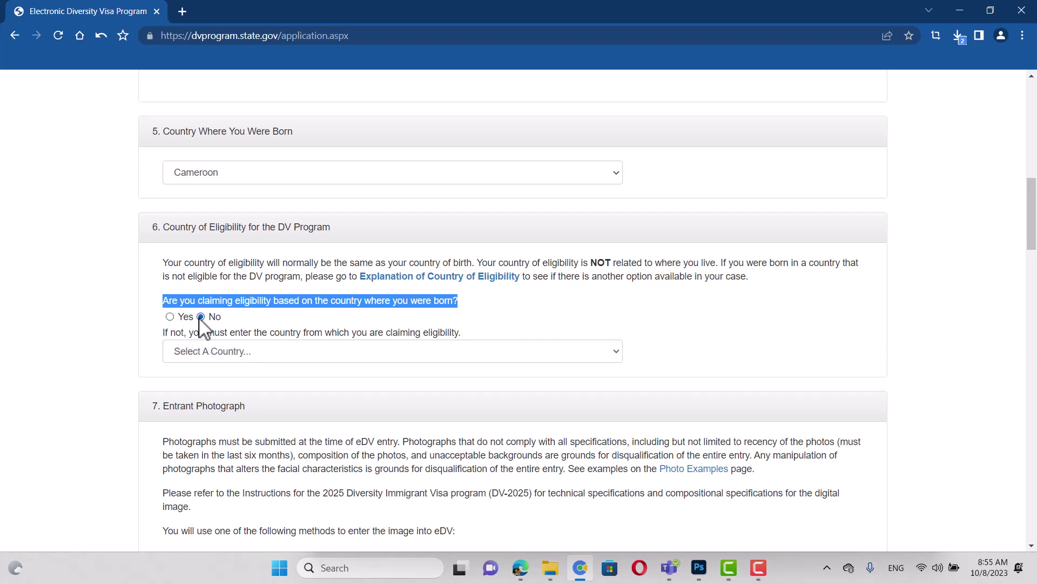
pyautogui.click(170, 317)
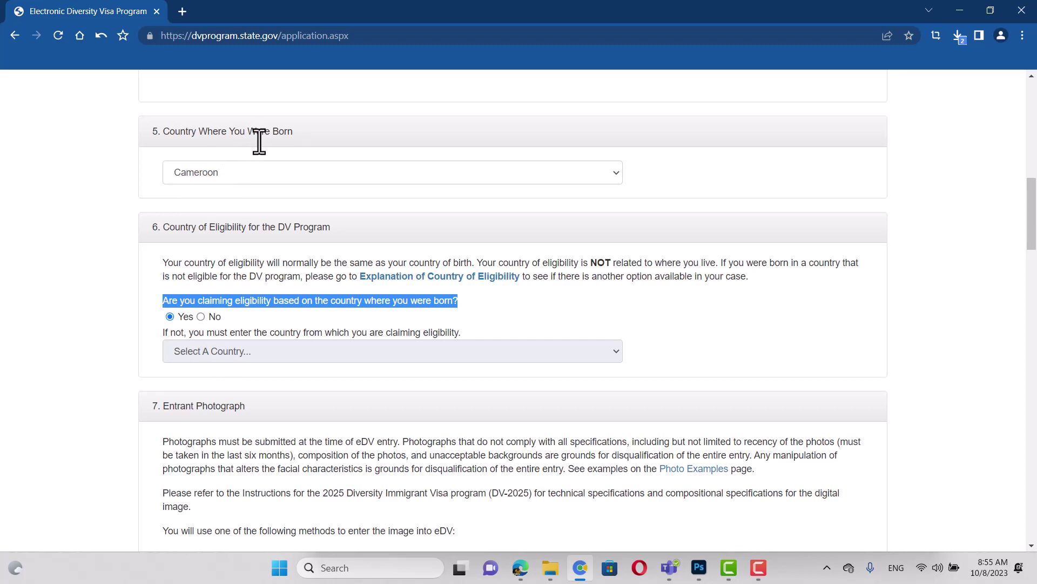
pyautogui.click(179, 322)
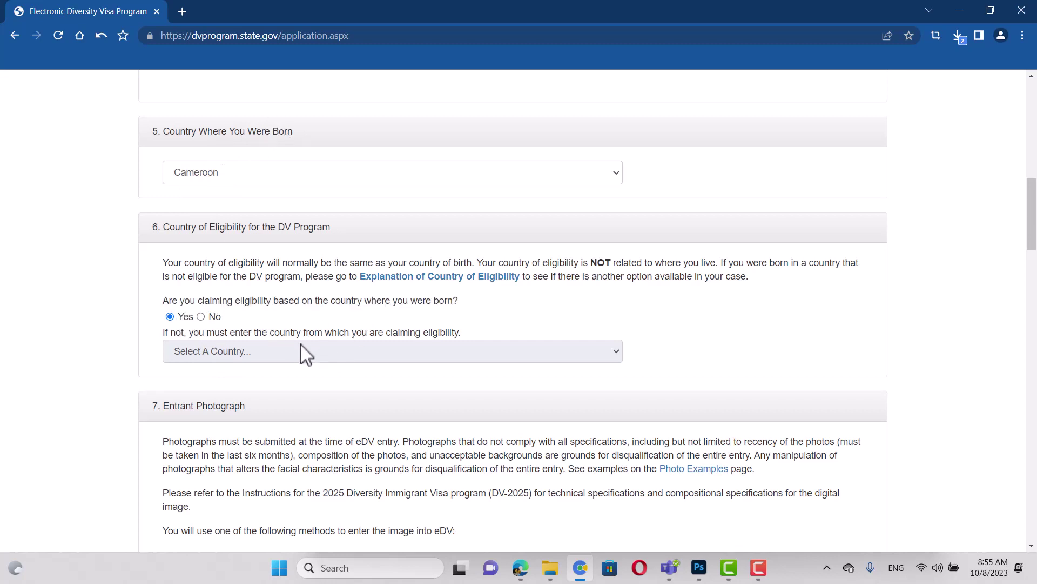
# Scroll to 7. Entrant Photograph and bring up the file picker with Choose New Photo.
pyautogui.scroll(-2, 315, 357)
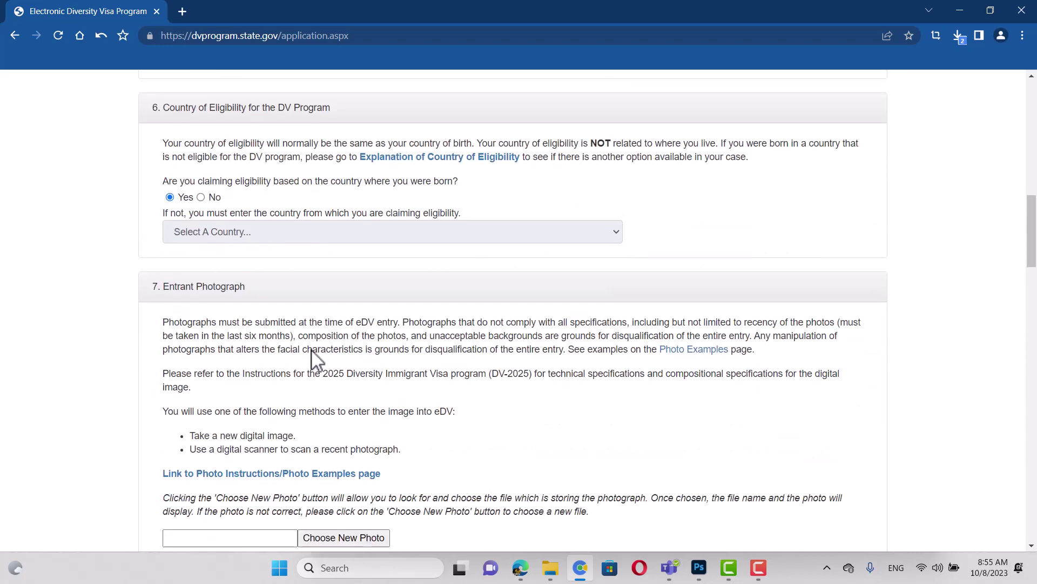
pyautogui.scroll(-1, 314, 358)
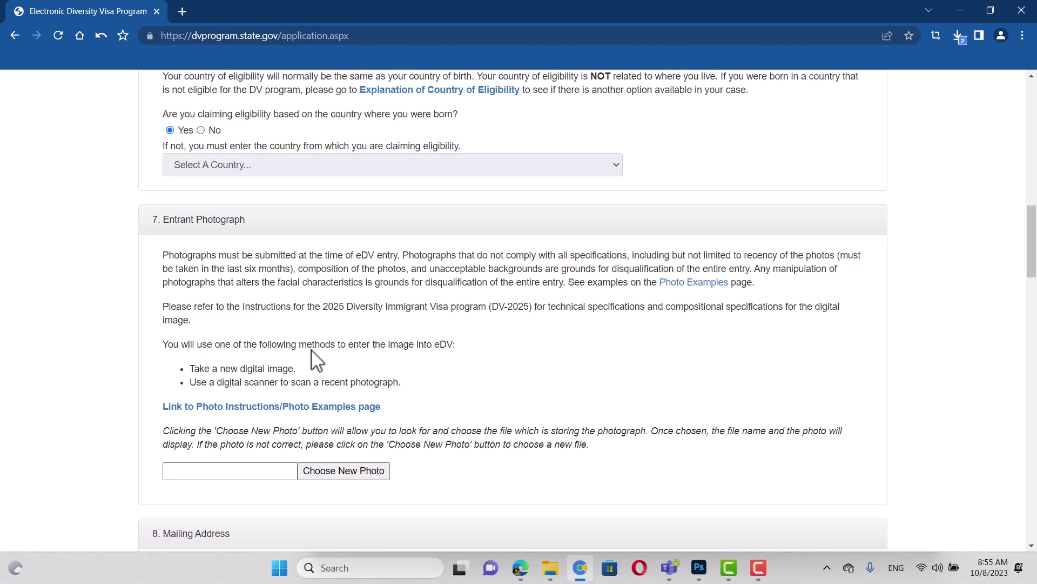
pyautogui.scroll(-1, 315, 358)
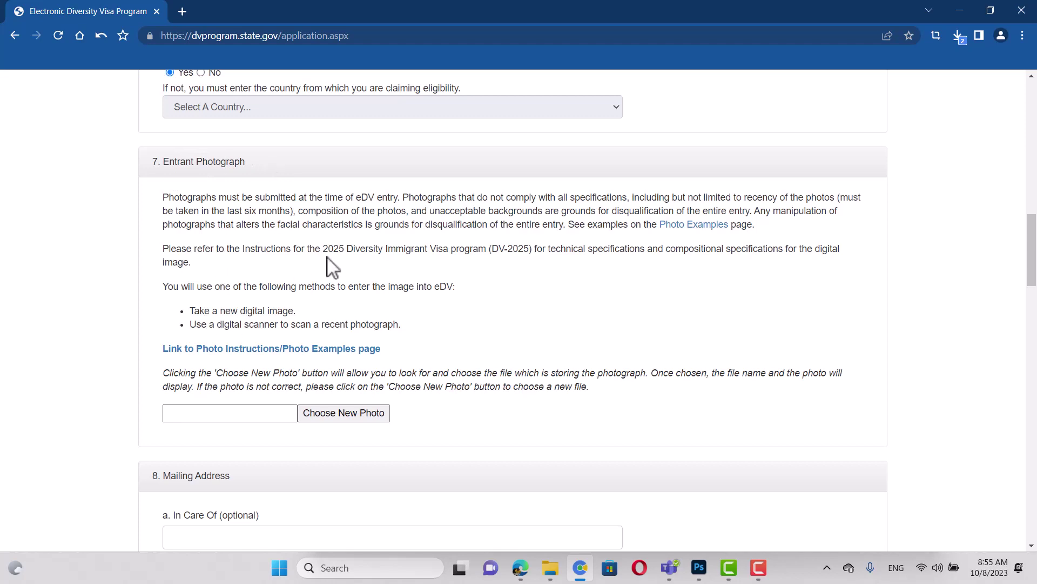
pyautogui.scroll(-1, 330, 265)
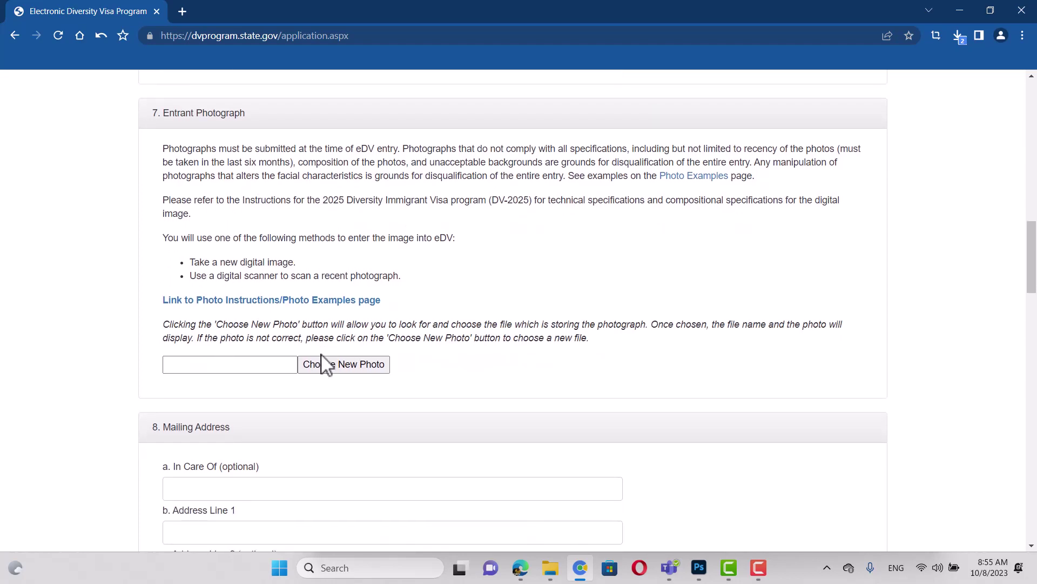
pyautogui.click(331, 372)
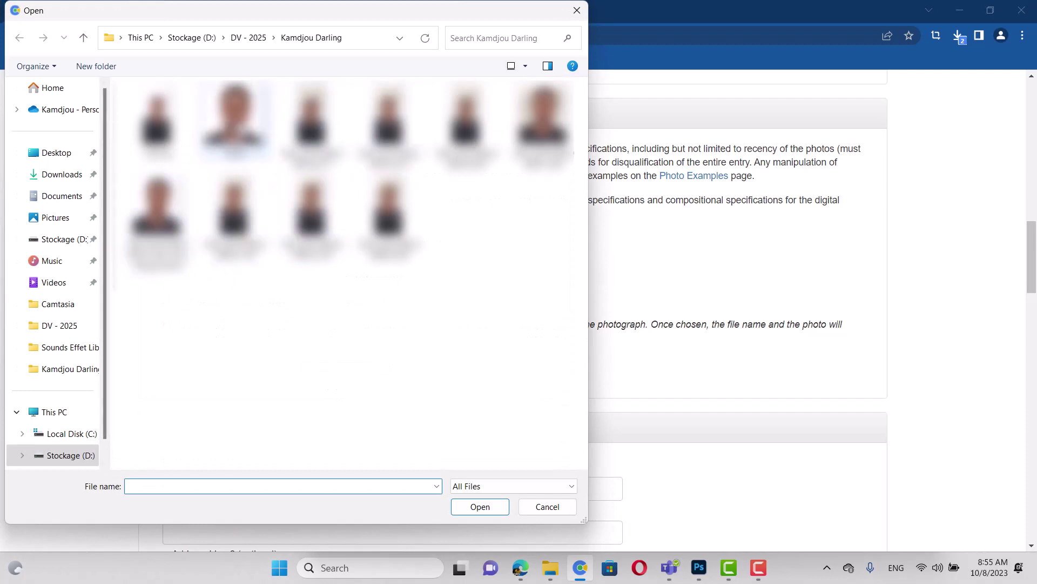
# Attach FINAL.jpg as the entrant photograph.
pyautogui.click(235, 119)
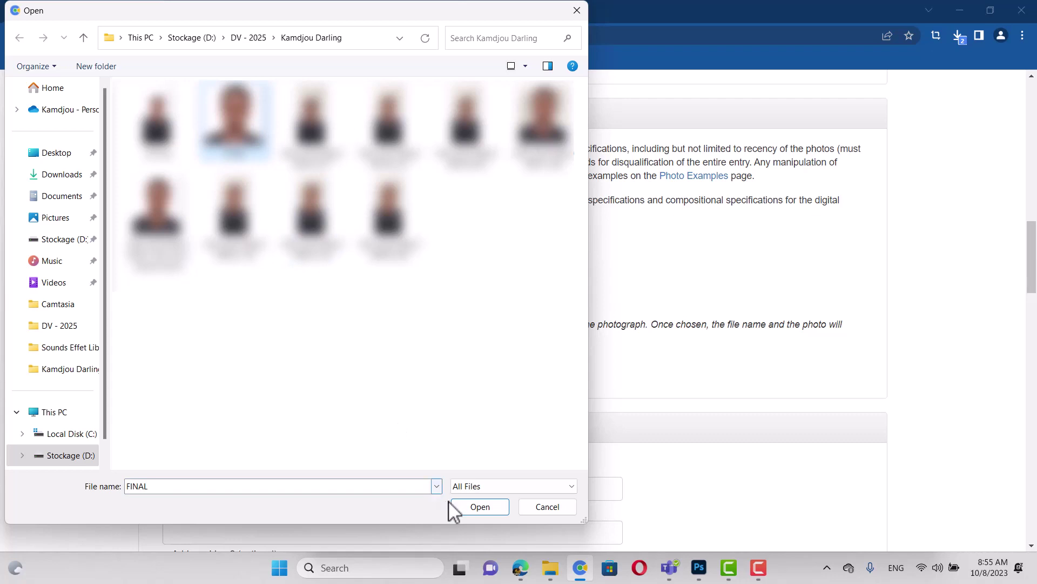
pyautogui.click(465, 506)
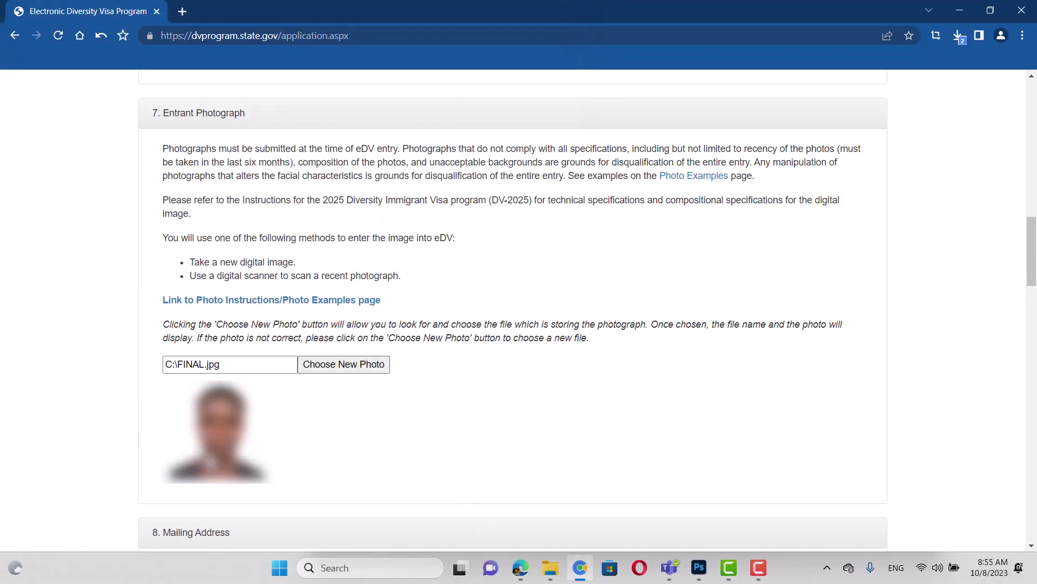
pyautogui.scroll(-1, 281, 431)
pyautogui.scroll(-3, 281, 431)
pyautogui.scroll(-2, 258, 341)
pyautogui.scroll(2, 255, 227)
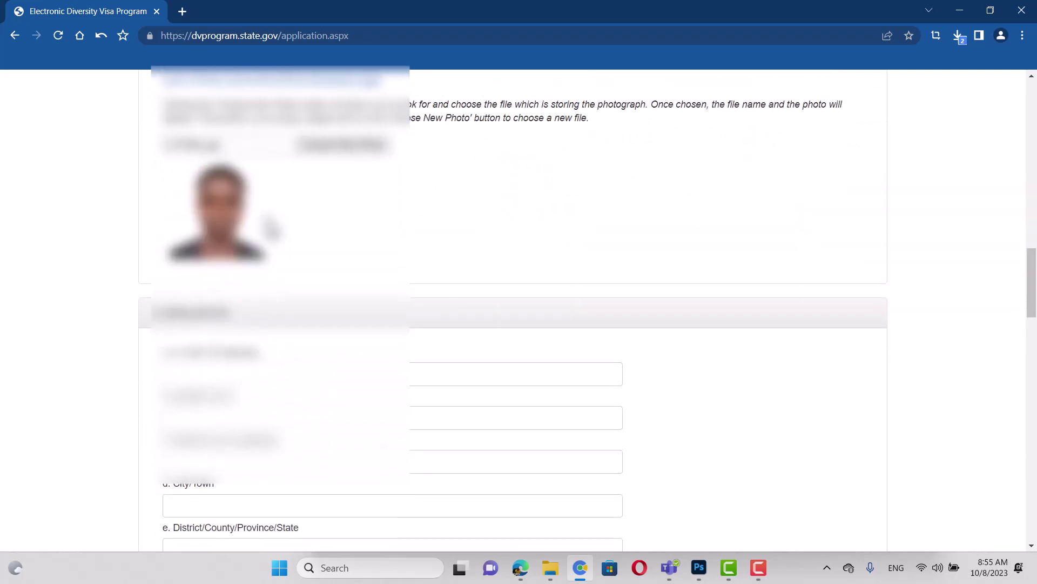
pyautogui.scroll(-2, 271, 230)
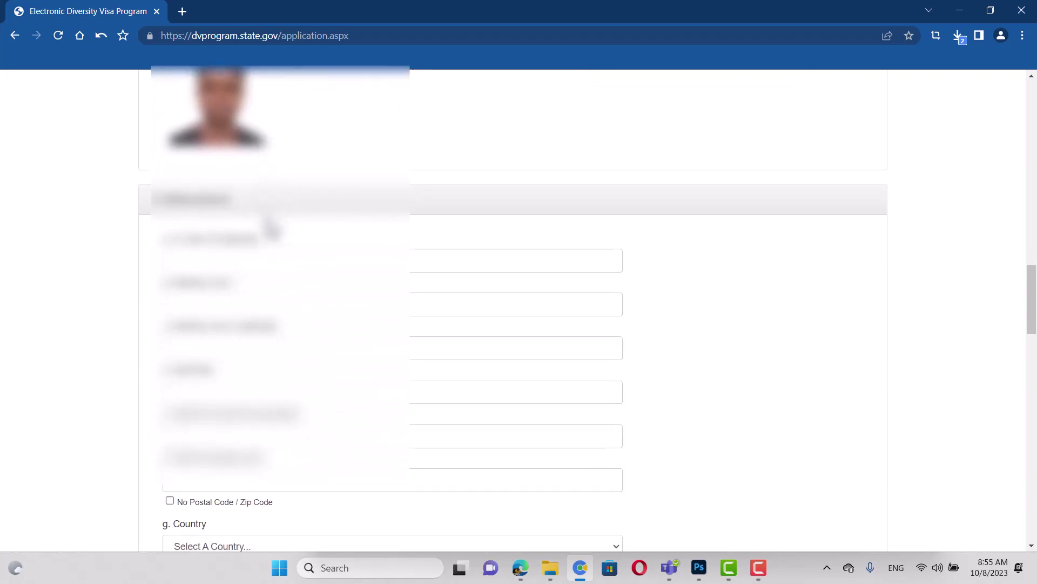
pyautogui.scroll(-2, 270, 227)
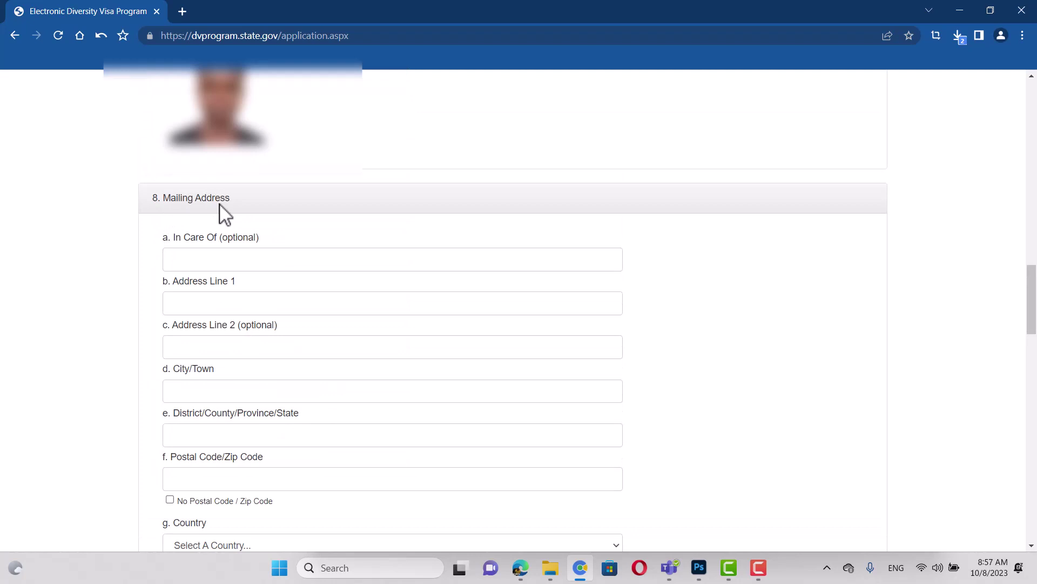
# Tick No Postal Code / Zip Code in the mailing address.
pyautogui.scroll(-2, 256, 313)
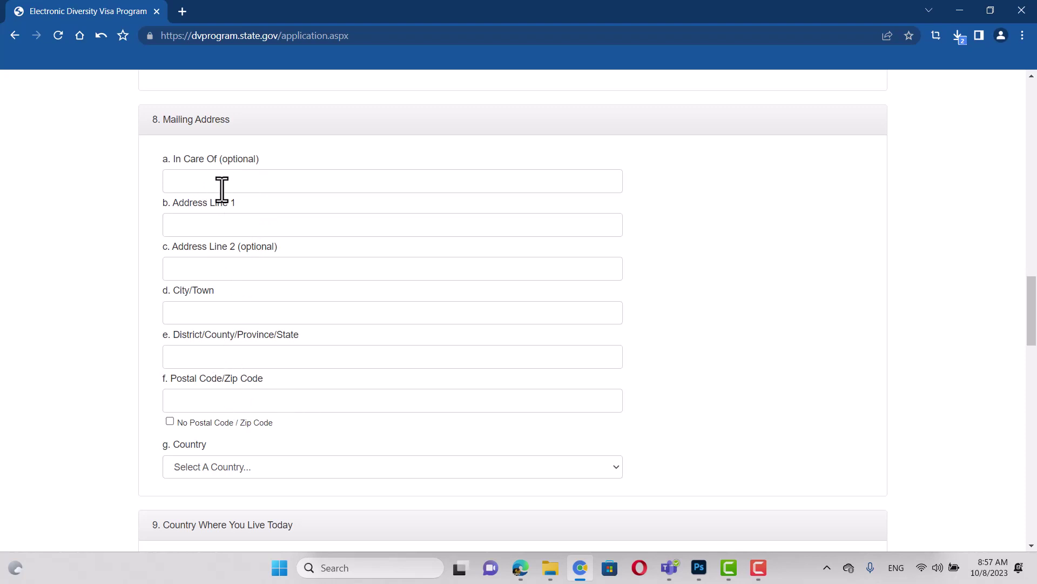
pyautogui.scroll(-1, 222, 189)
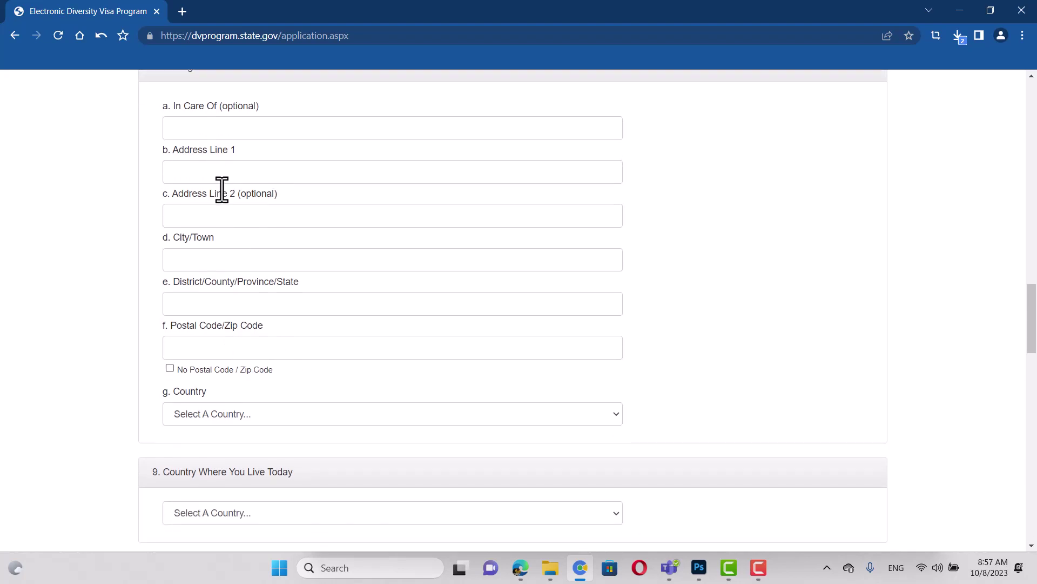
pyautogui.click(169, 368)
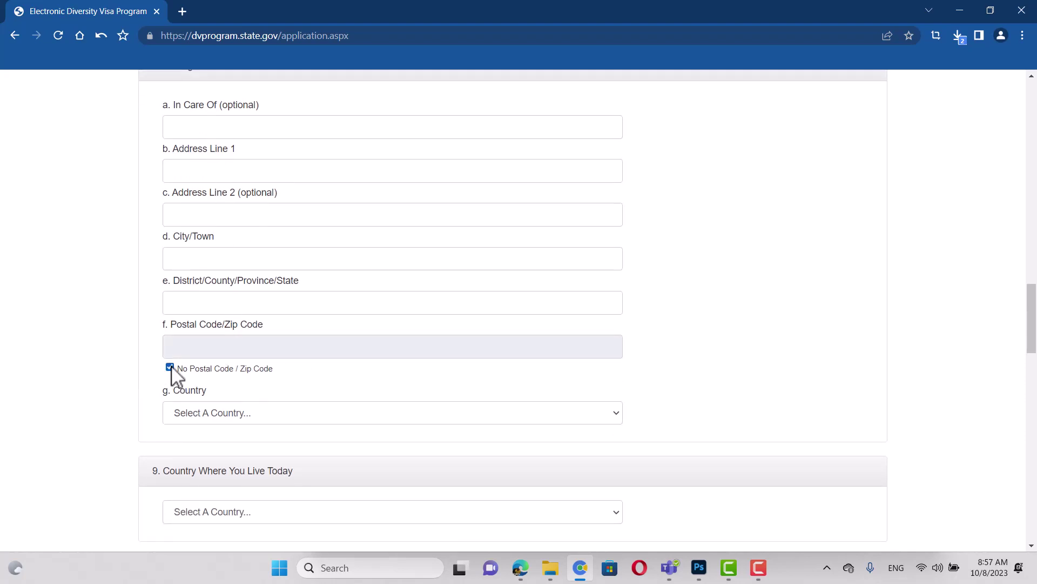
# Check the Country Where You Live Today list and close it without choosing a country.
pyautogui.scroll(-1, 268, 285)
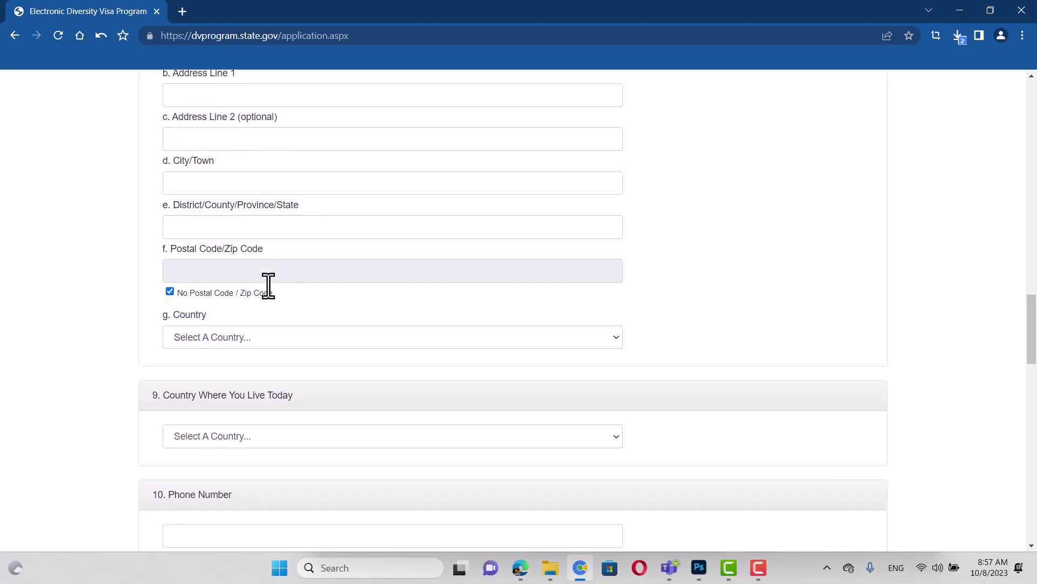
pyautogui.scroll(-2, 262, 346)
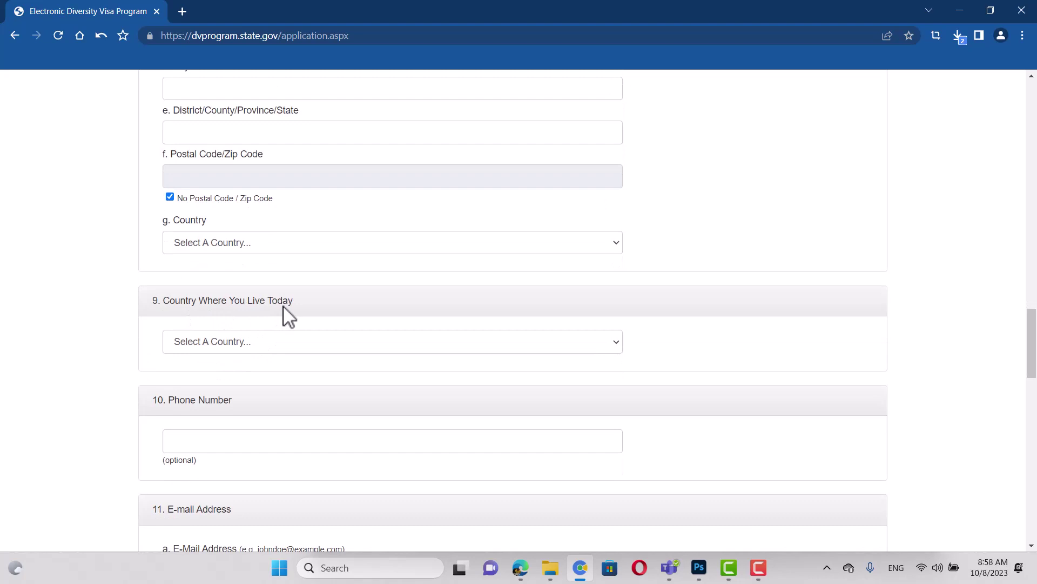
pyautogui.click(251, 349)
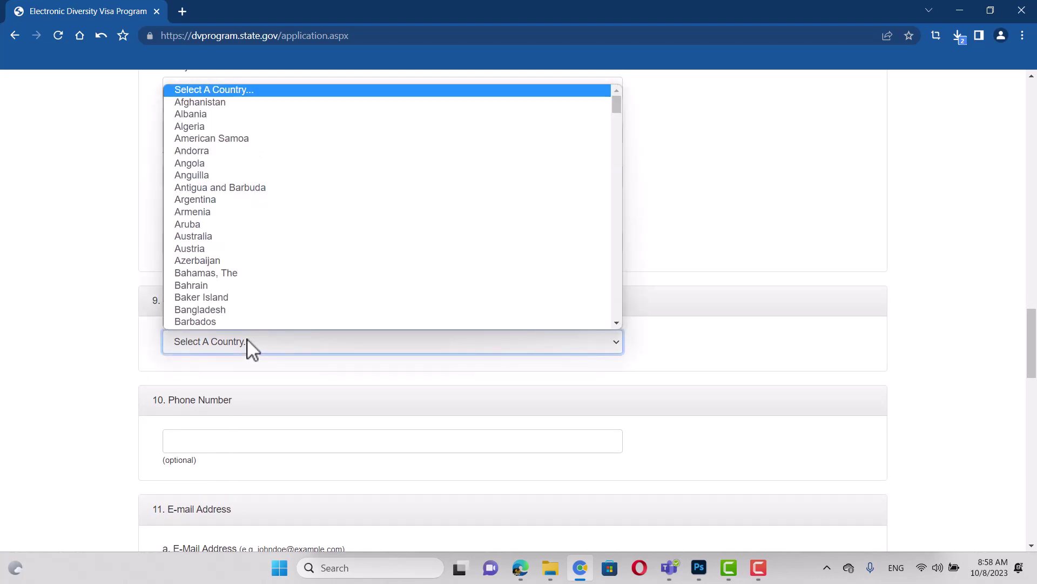
pyautogui.click(150, 352)
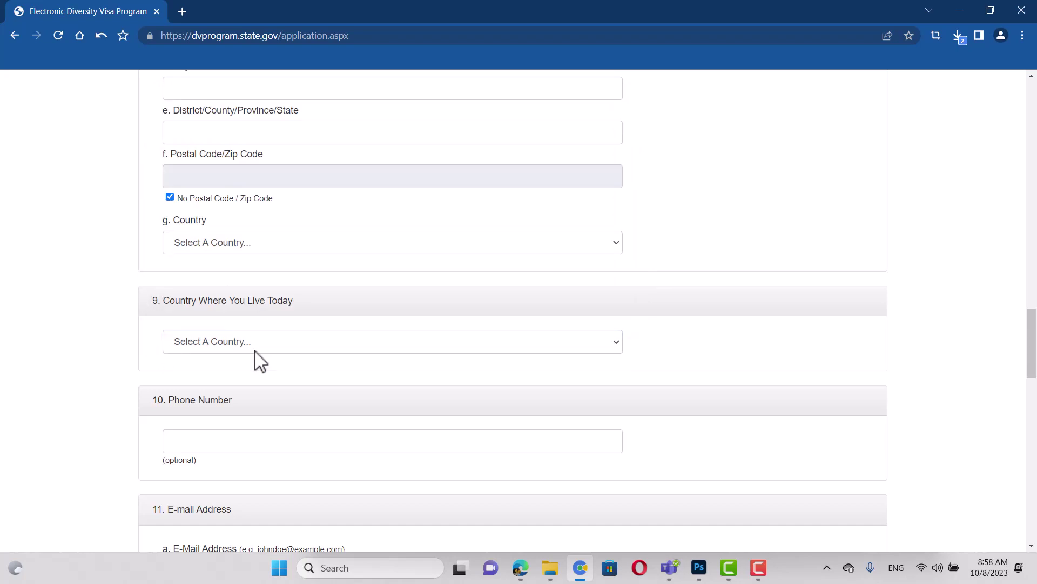
pyautogui.scroll(-2, 260, 359)
pyautogui.click(224, 336)
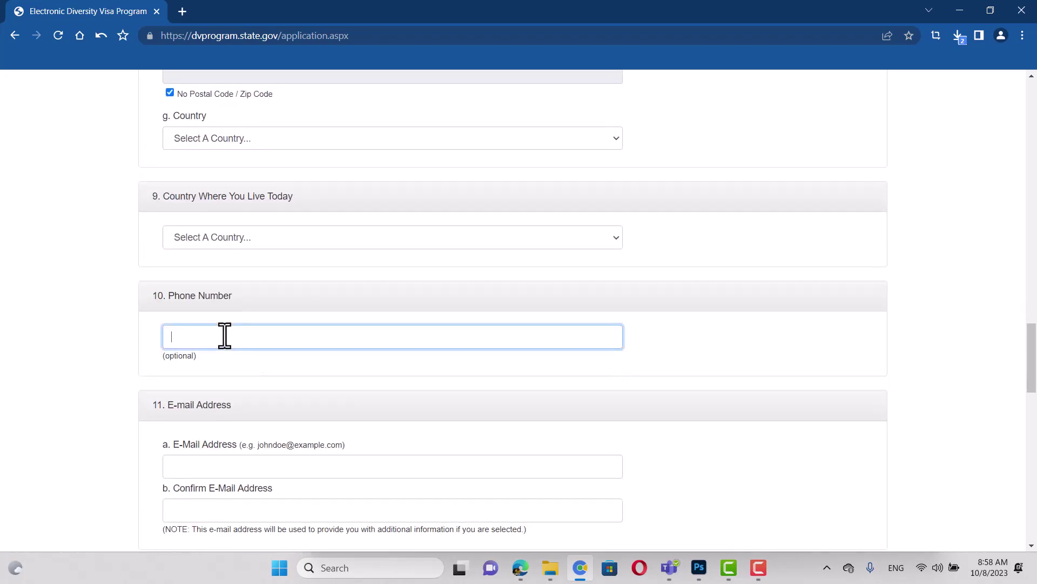
pyautogui.scroll(-2, 225, 336)
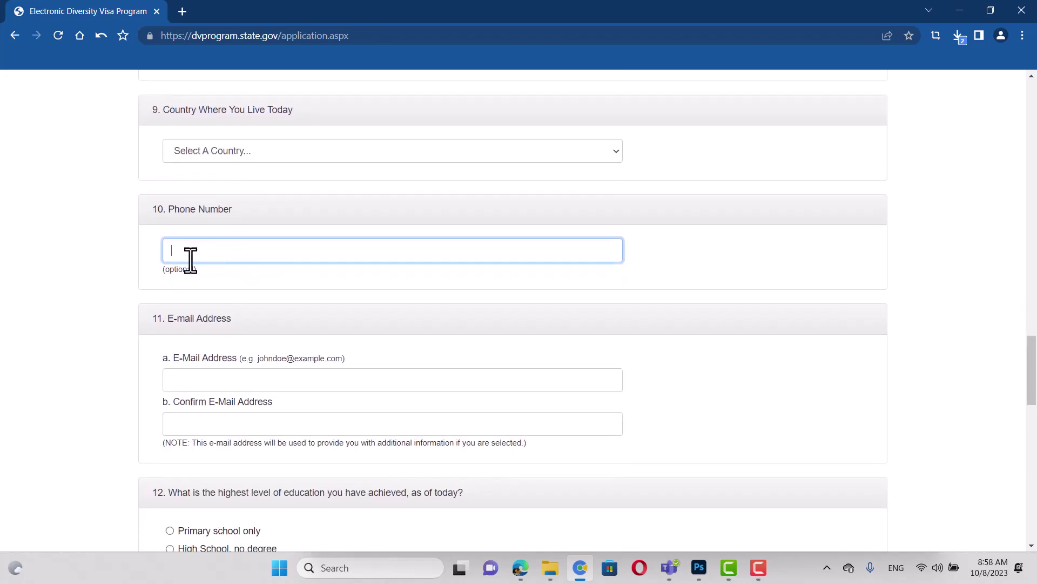
pyautogui.moveTo(193, 270); pyautogui.dragTo(165, 270)
pyautogui.click(241, 265)
pyautogui.scroll(-1, 242, 265)
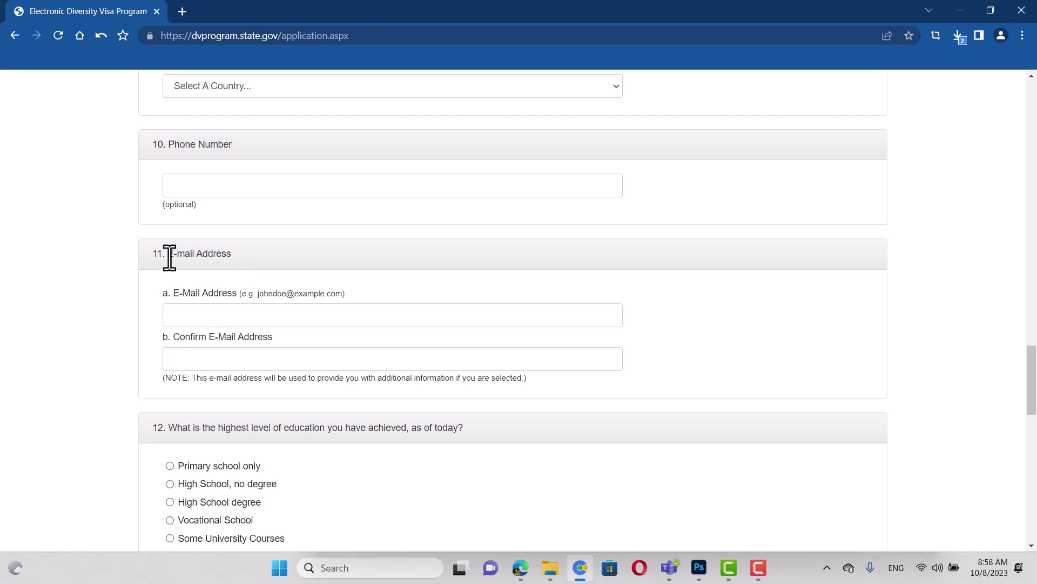
pyautogui.click(188, 311)
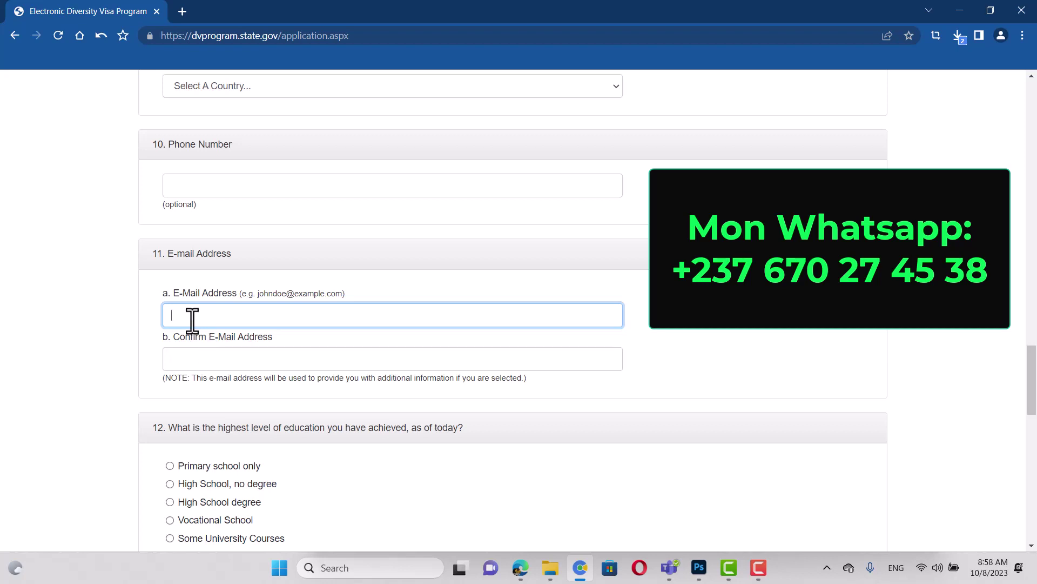
pyautogui.click(205, 363)
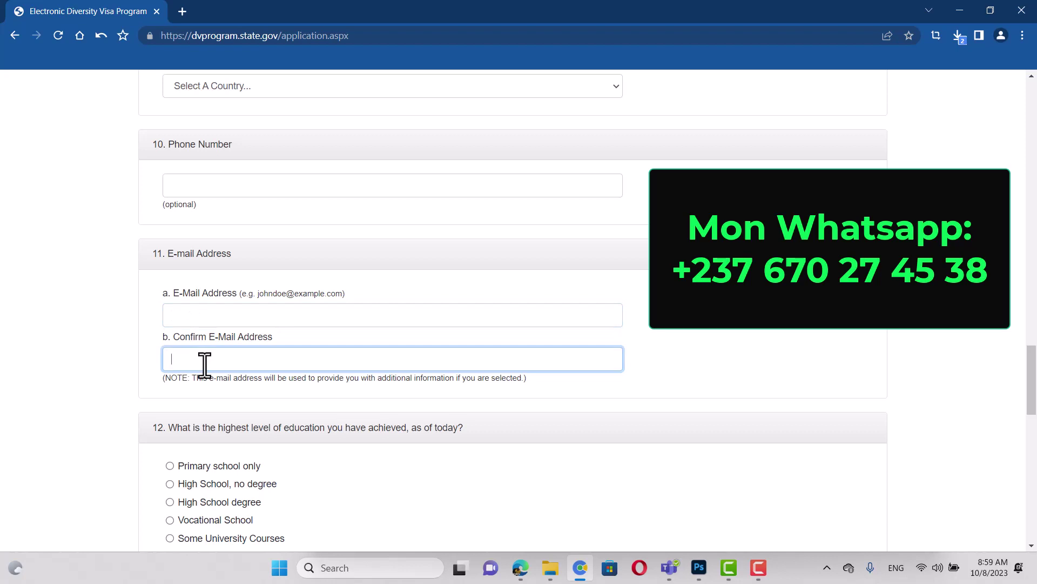
pyautogui.scroll(-1, 204, 363)
pyautogui.scroll(-1, 205, 365)
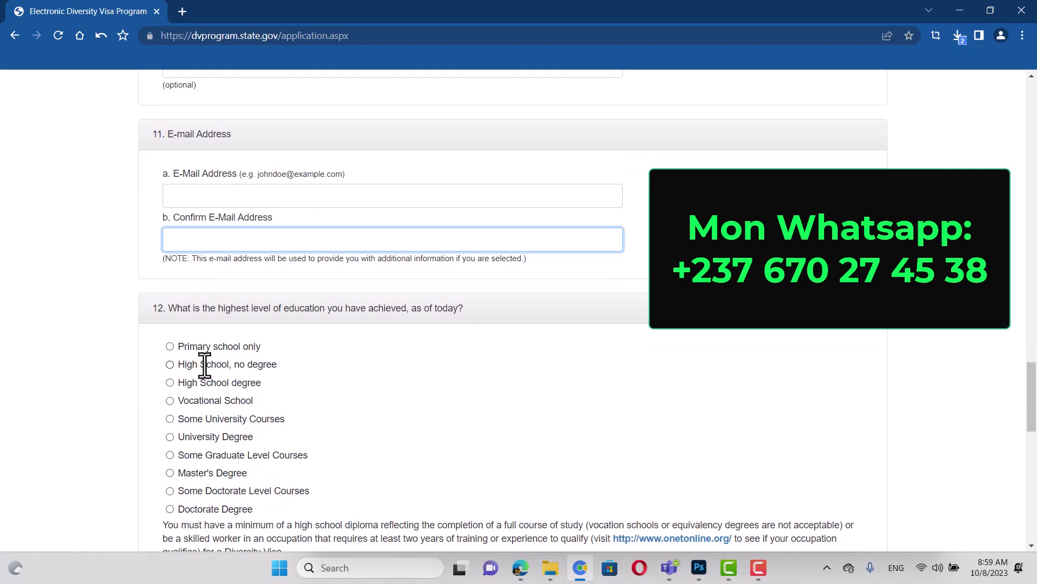
# Leave the e-mail confirmation field and scroll down to question 12 on education.
pyautogui.scroll(-1, 204, 364)
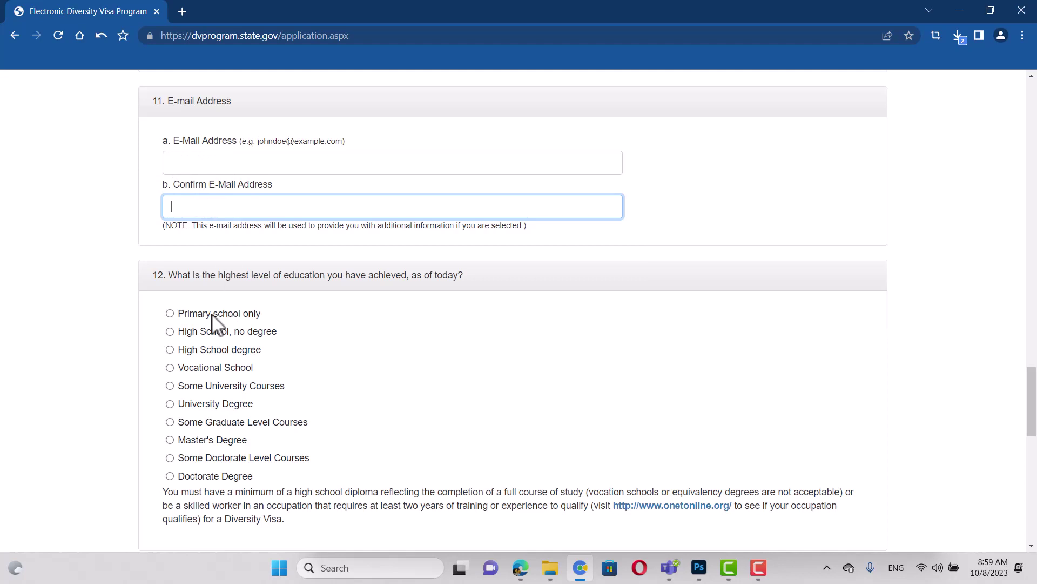
pyautogui.click(192, 294)
pyautogui.scroll(-1, 192, 295)
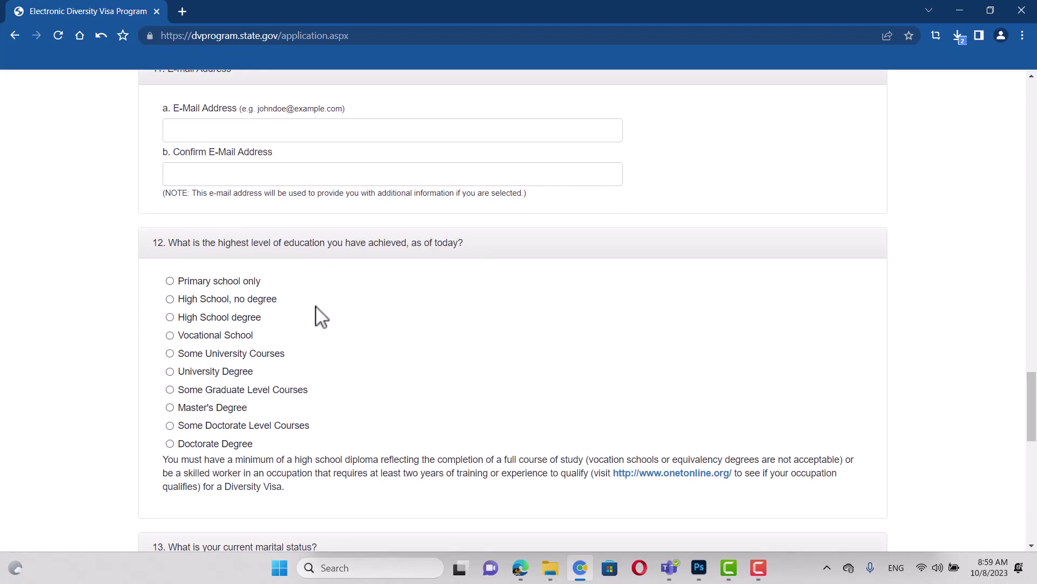
pyautogui.scroll(-1, 321, 316)
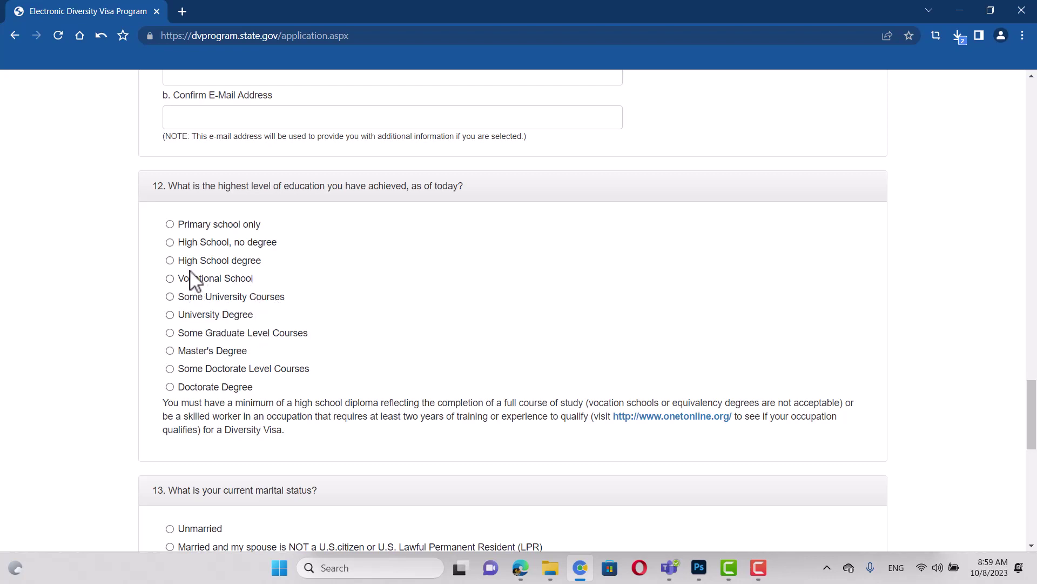
# Try each education level, finishing on Some Doctorate Level Courses.
pyautogui.click(170, 260)
pyautogui.click(170, 243)
pyautogui.click(170, 260)
pyautogui.click(171, 280)
pyautogui.click(170, 297)
pyautogui.click(170, 315)
pyautogui.click(170, 334)
pyautogui.click(171, 351)
pyautogui.click(171, 371)
pyautogui.scroll(-4, 170, 399)
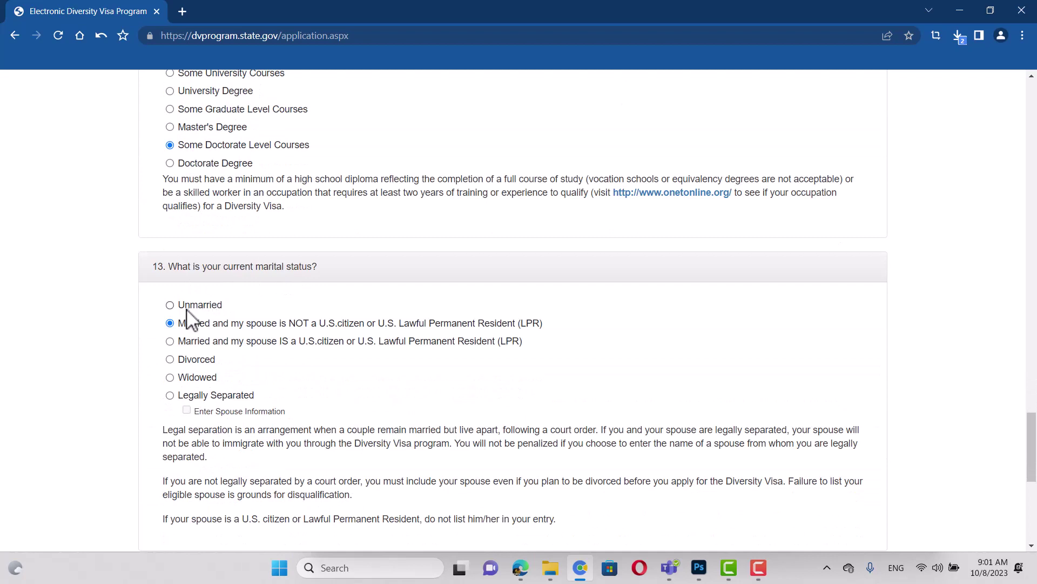
pyautogui.scroll(-2, 273, 414)
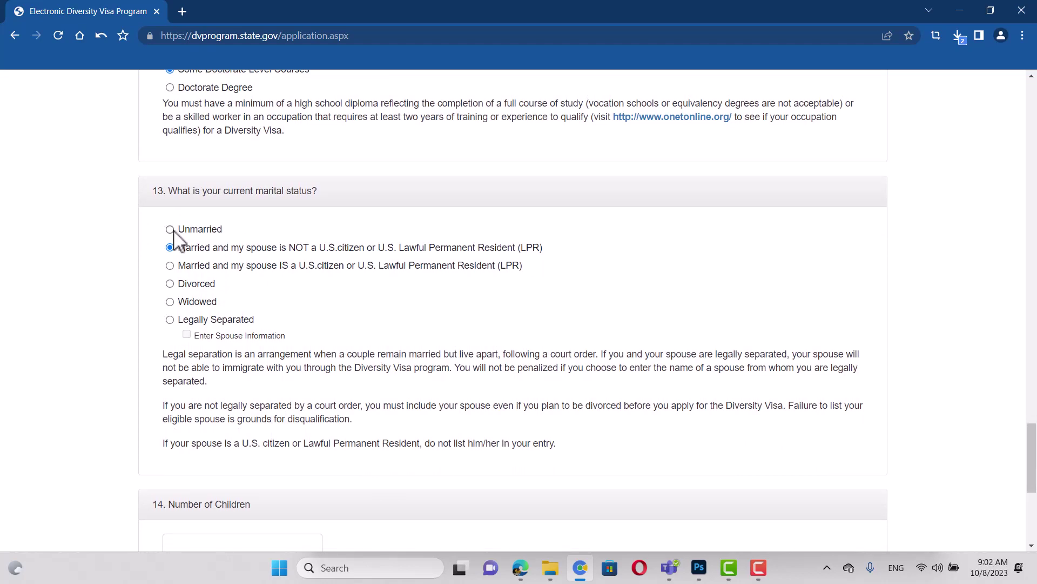
pyautogui.click(171, 229)
pyautogui.click(171, 247)
# Try Divorced and Widowed, then set marital status to Legally Separated.
pyautogui.click(170, 284)
pyautogui.click(169, 302)
pyautogui.click(170, 320)
pyautogui.scroll(-1, 232, 334)
pyautogui.scroll(-1, 232, 333)
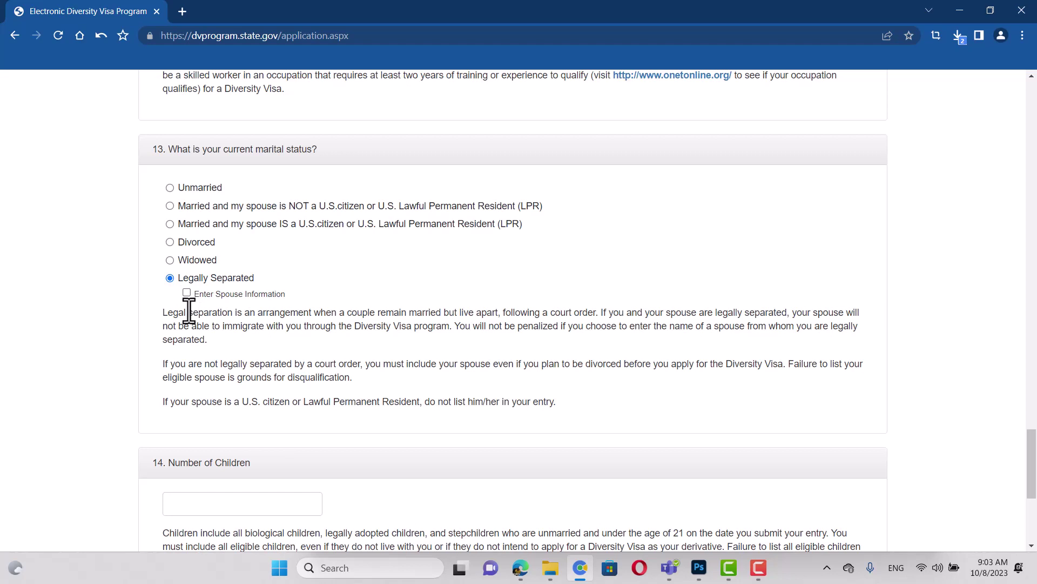
# Try both Married options, then set marital status to Unmarried, leaving Number of Children empty.
pyautogui.scroll(-1, 188, 311)
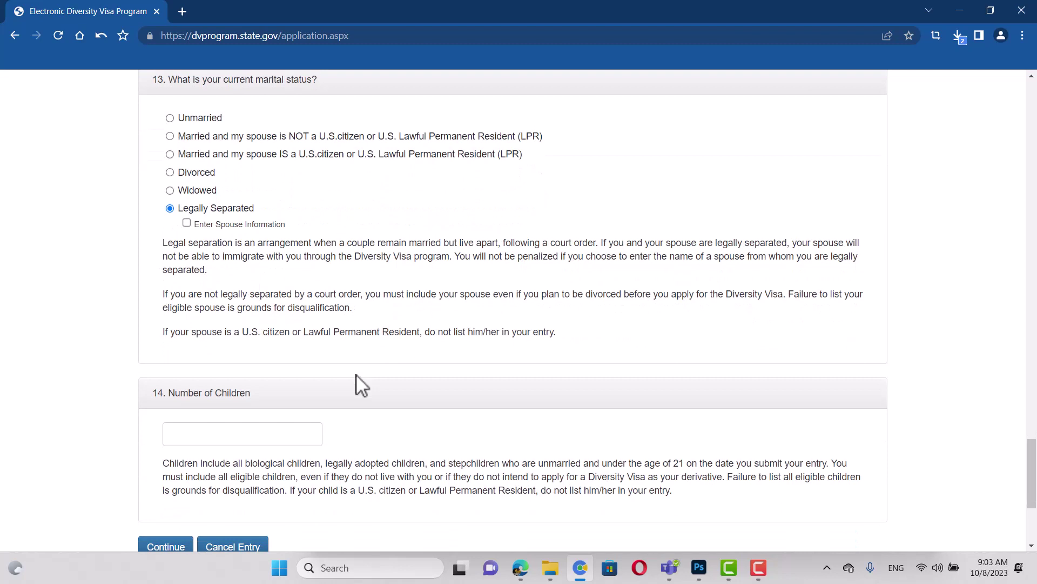
pyautogui.click(264, 434)
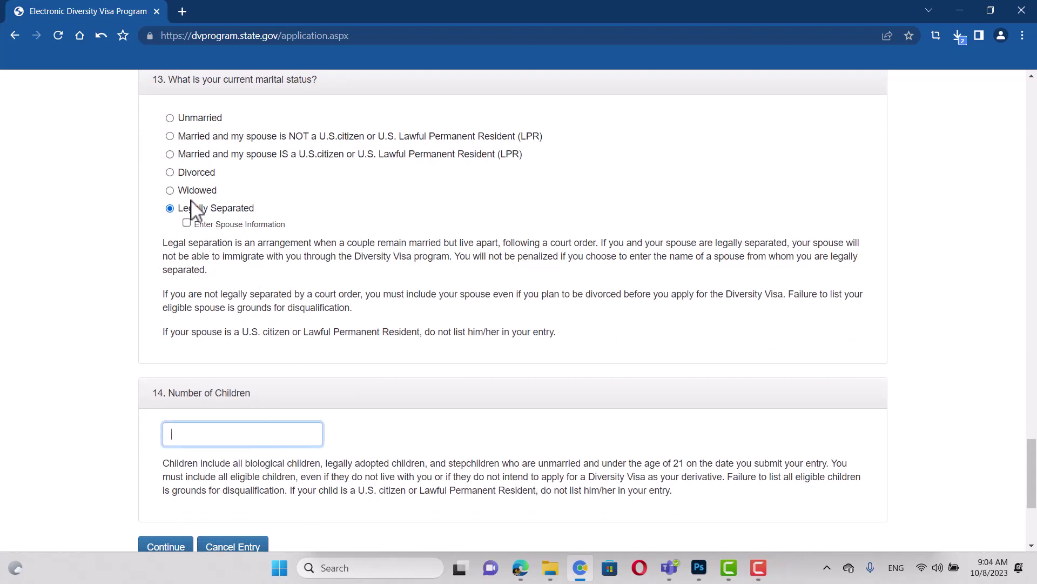
pyautogui.click(170, 136)
pyautogui.click(170, 154)
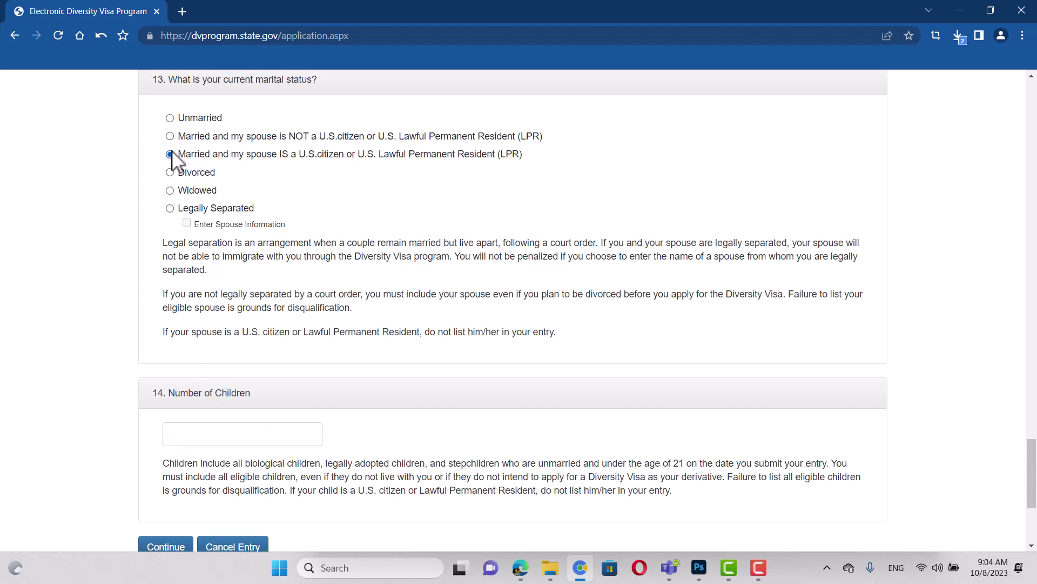
pyautogui.click(170, 136)
pyautogui.click(169, 155)
pyautogui.click(170, 117)
pyautogui.click(226, 439)
pyautogui.scroll(-2, 225, 432)
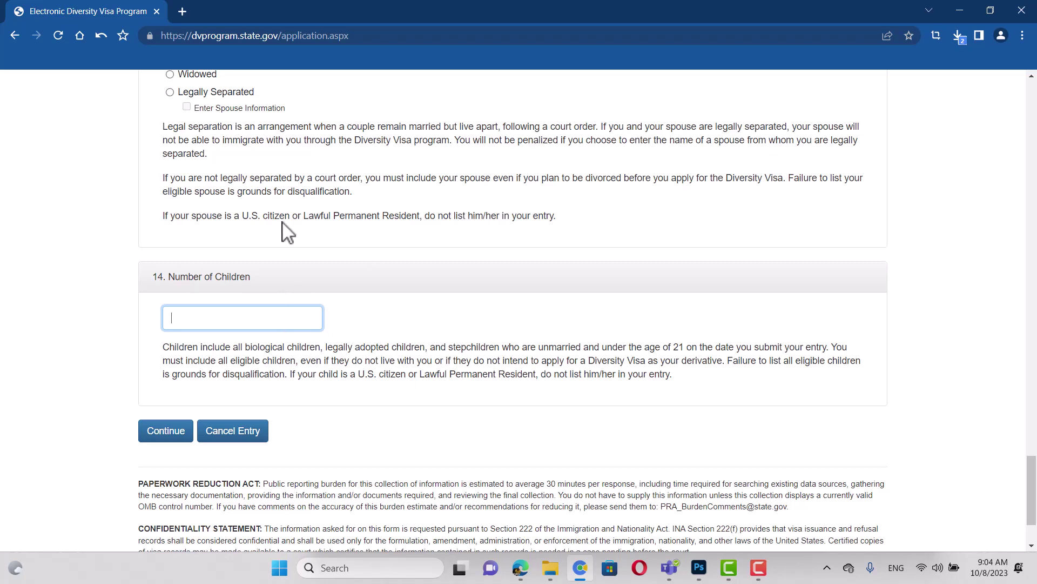
pyautogui.scroll(10, 283, 223)
pyautogui.scroll(20, 283, 222)
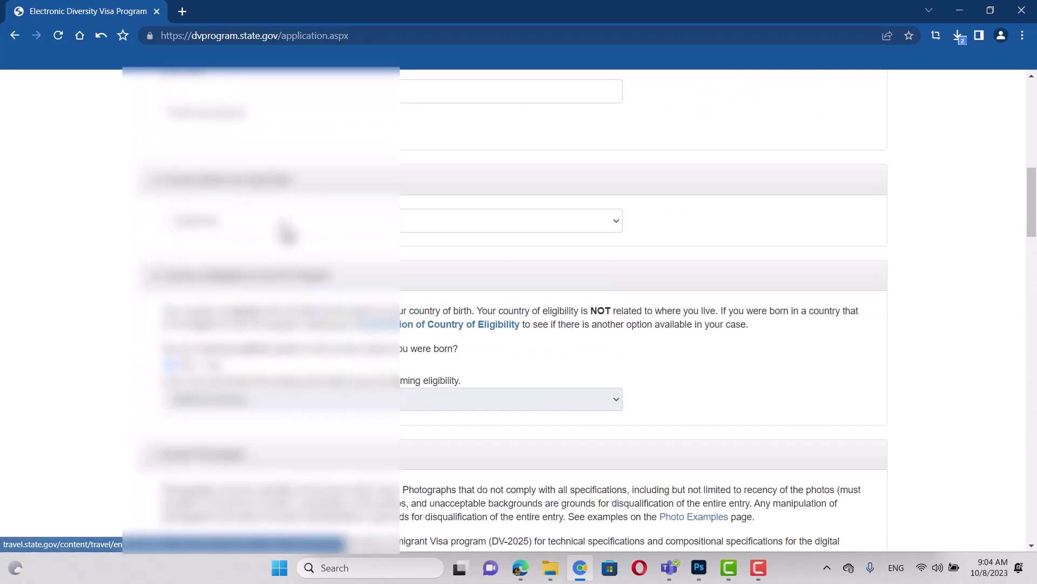
pyautogui.scroll(5, 283, 230)
pyautogui.scroll(-6, 285, 231)
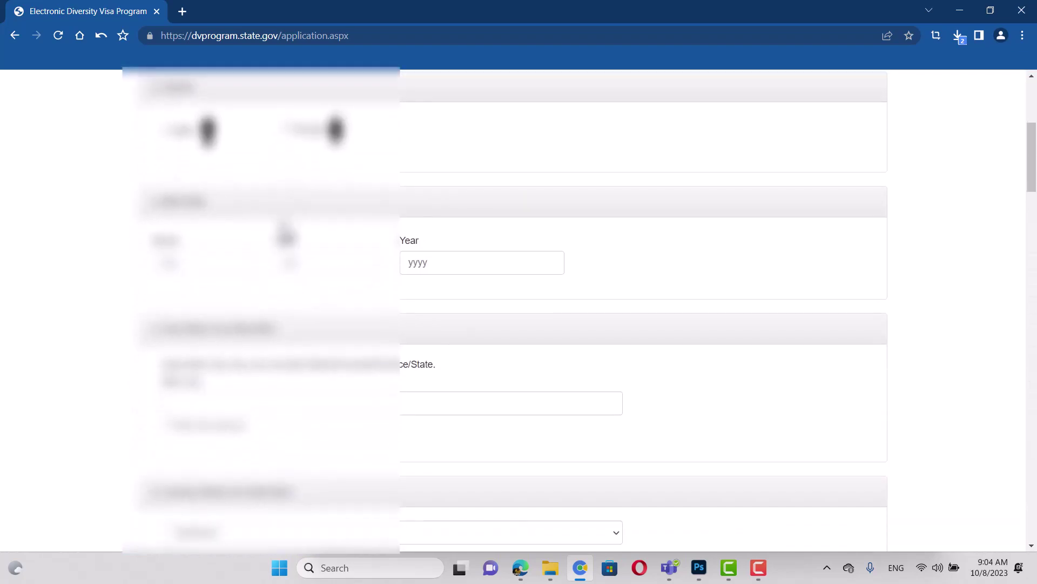
pyautogui.scroll(-20, 286, 229)
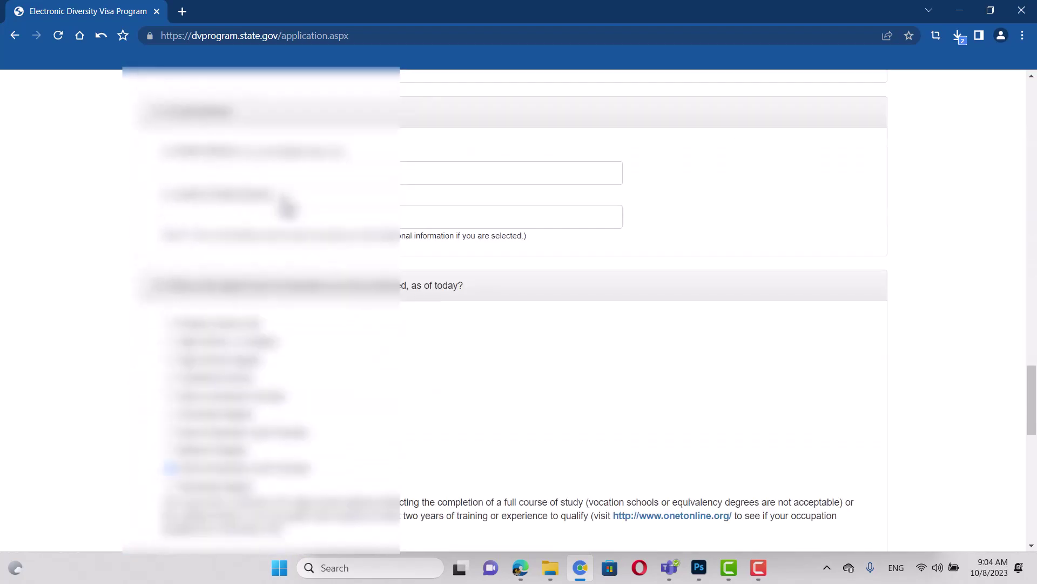
pyautogui.scroll(-7, 287, 207)
pyautogui.click(287, 210)
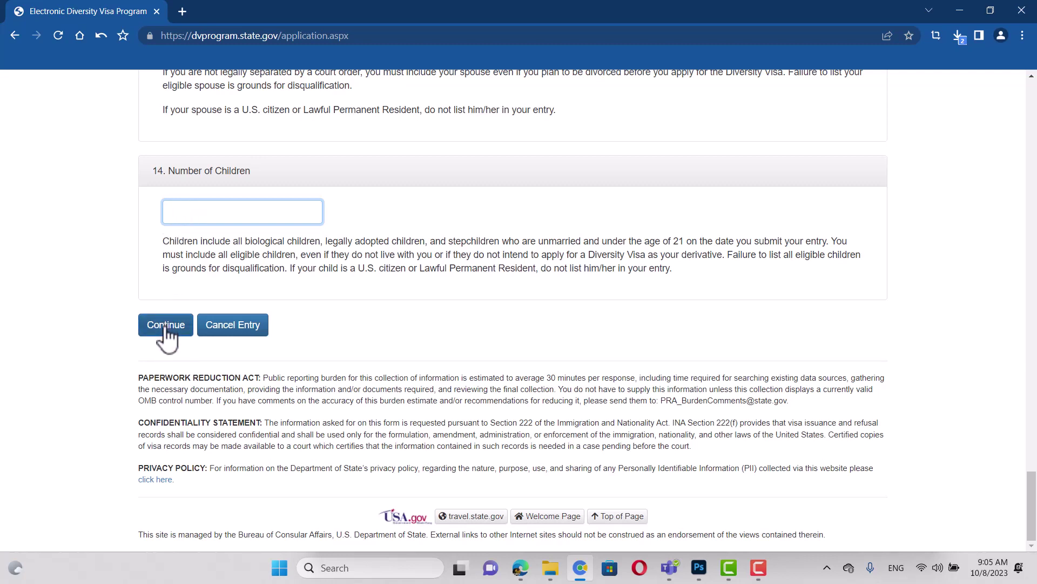
# Scroll up to Part One of the entry form, then back down to Number of Children.
pyautogui.scroll(20, 417, 300)
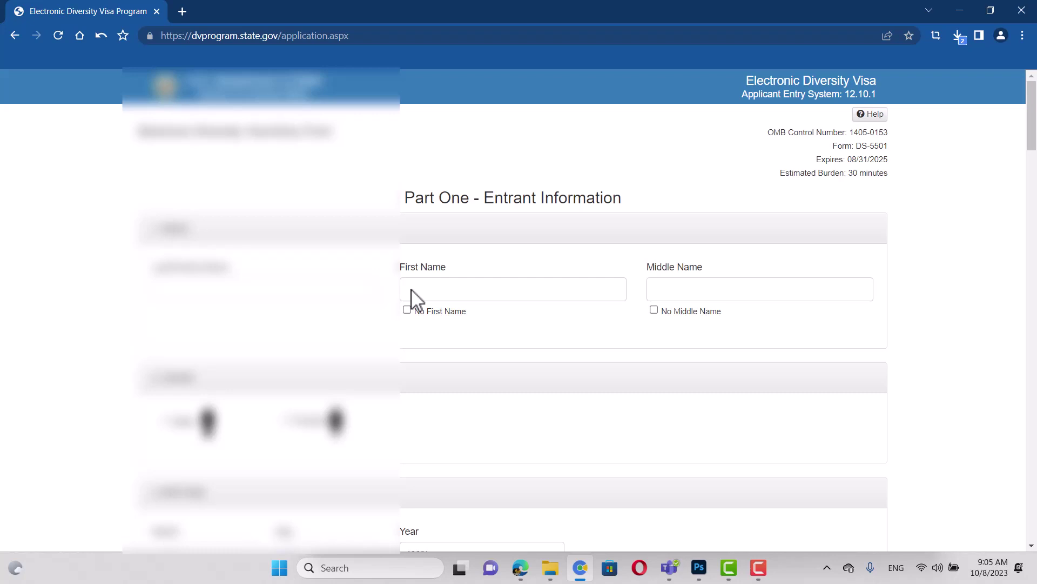
pyautogui.scroll(-1, 417, 300)
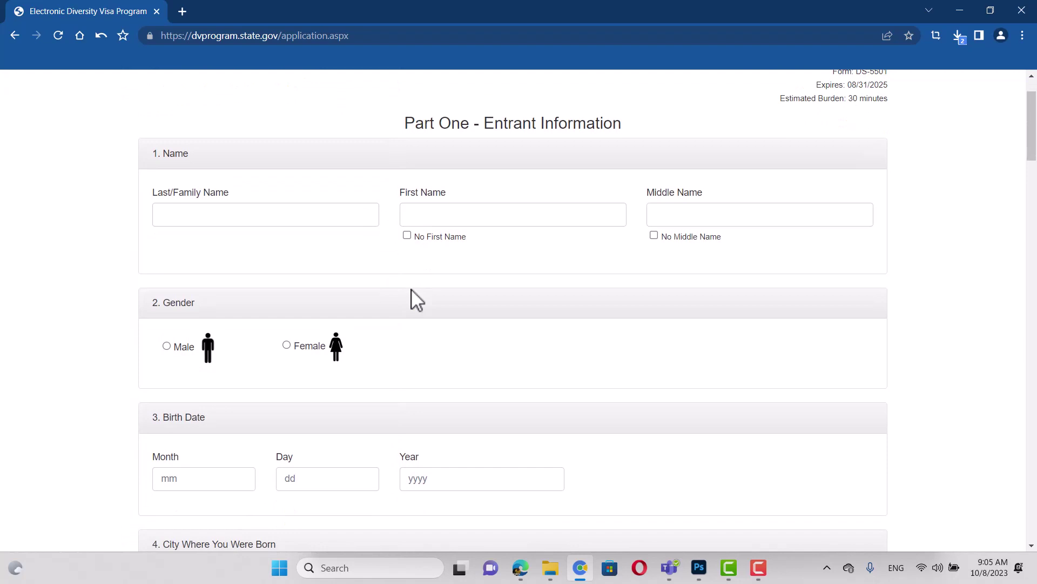
pyautogui.scroll(-1, 417, 301)
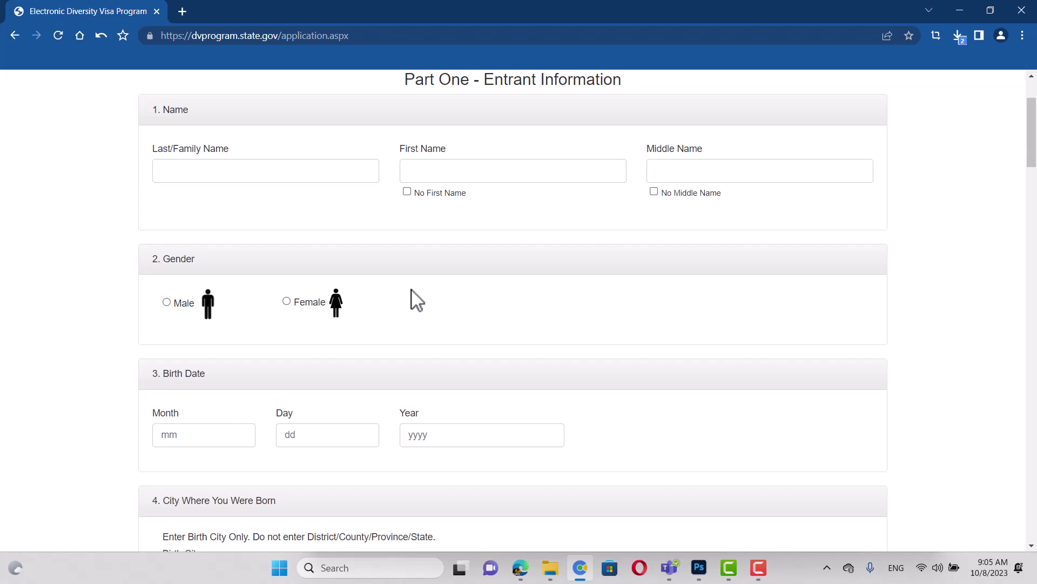
pyautogui.scroll(-20, 416, 300)
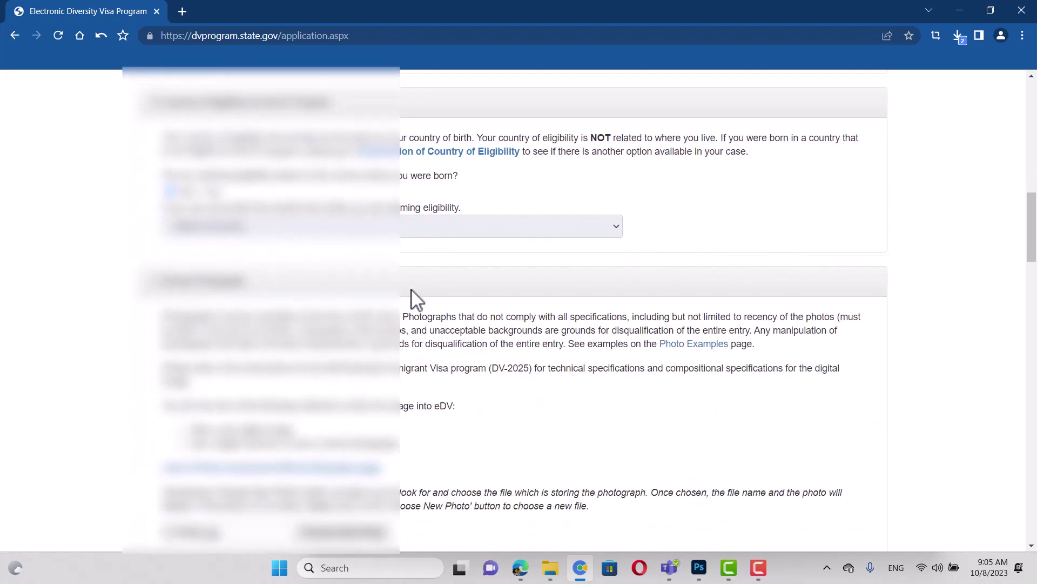
pyautogui.scroll(-13, 411, 289)
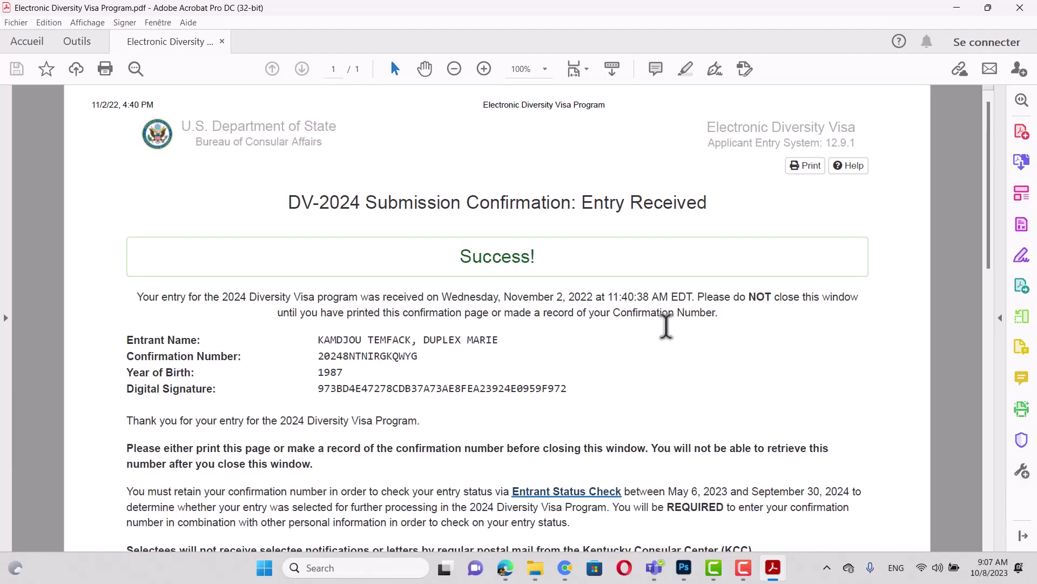
# Highlight the DV-2024 Submission Confirmation heading and the header above Success!, then clear the selection.
pyautogui.scroll(-5, 665, 324)
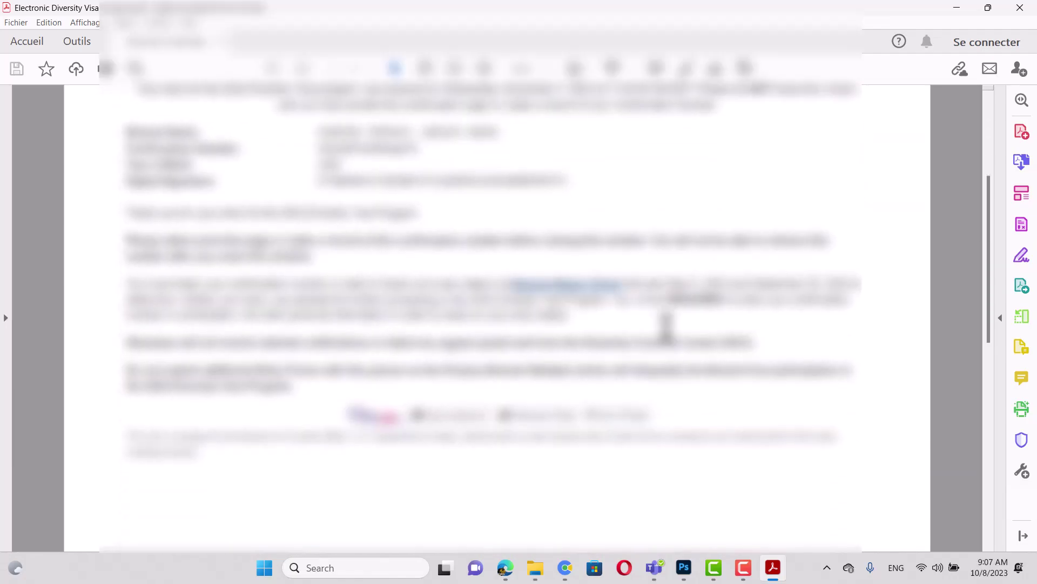
pyautogui.scroll(5, 666, 324)
pyautogui.scroll(-4, 665, 328)
pyautogui.scroll(4, 666, 327)
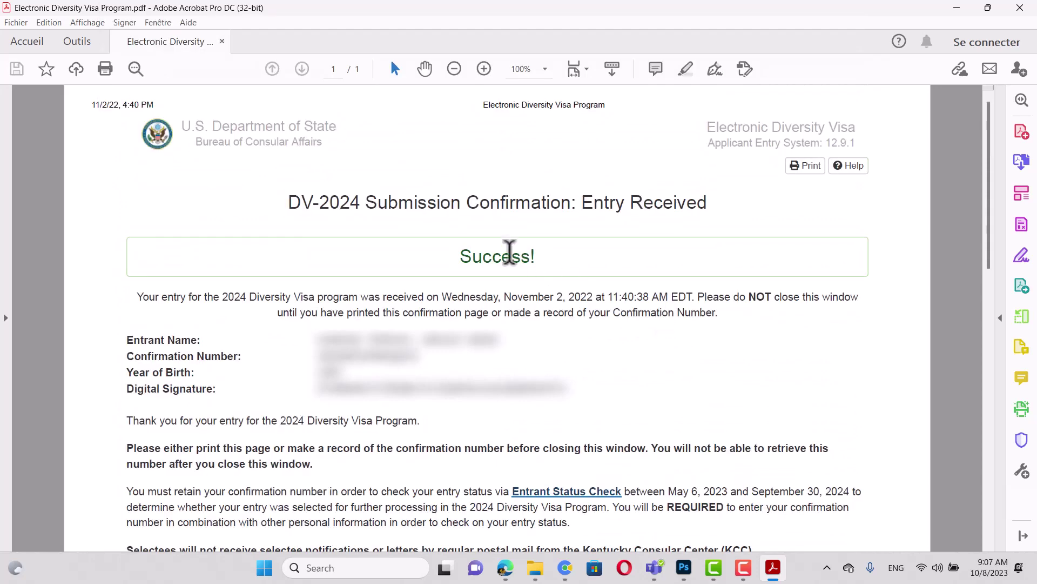
pyautogui.moveTo(287, 202); pyautogui.dragTo(711, 215)
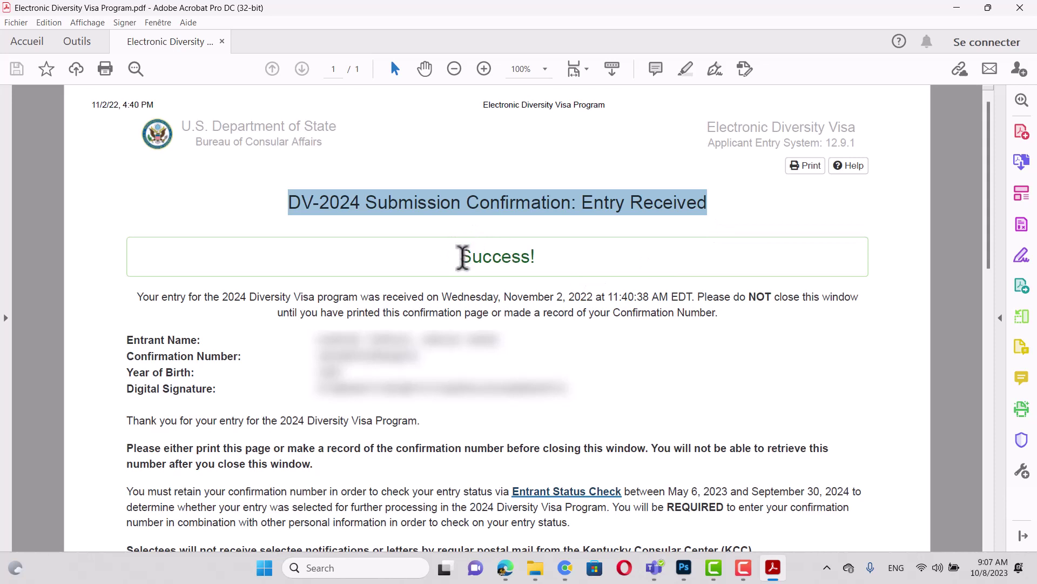
pyautogui.moveTo(463, 257); pyautogui.dragTo(581, 263)
pyautogui.click(567, 274)
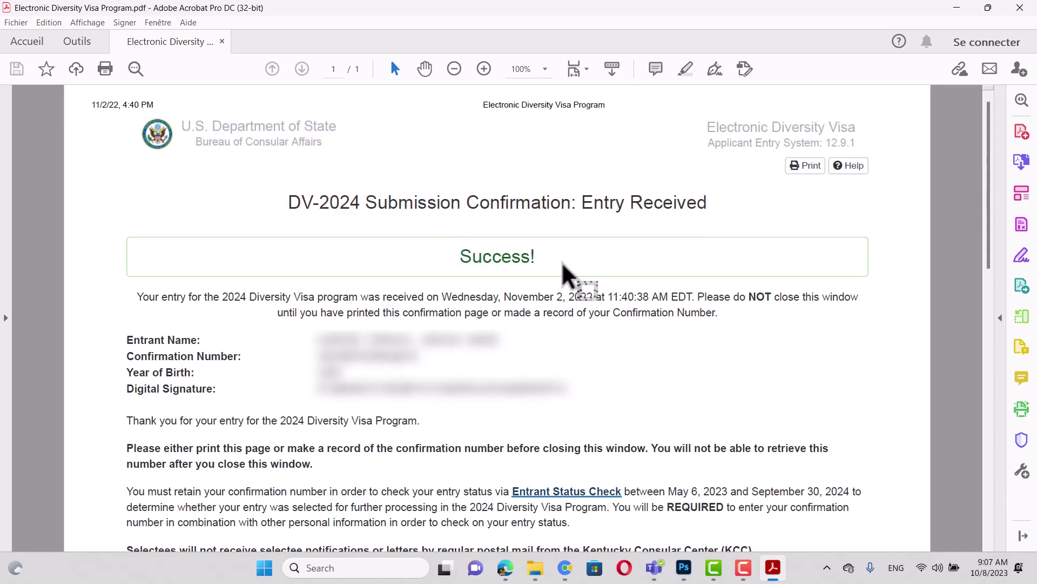
# Highlight the entrant details table values, clear the selection, and scroll through the confirmation.
pyautogui.scroll(-3, 567, 274)
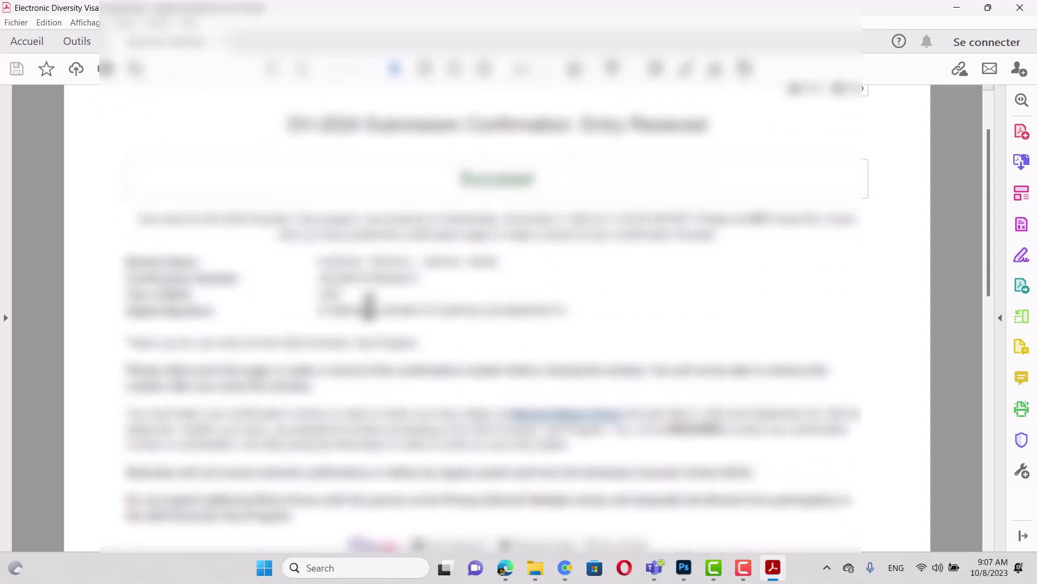
pyautogui.moveTo(318, 254); pyautogui.dragTo(508, 311)
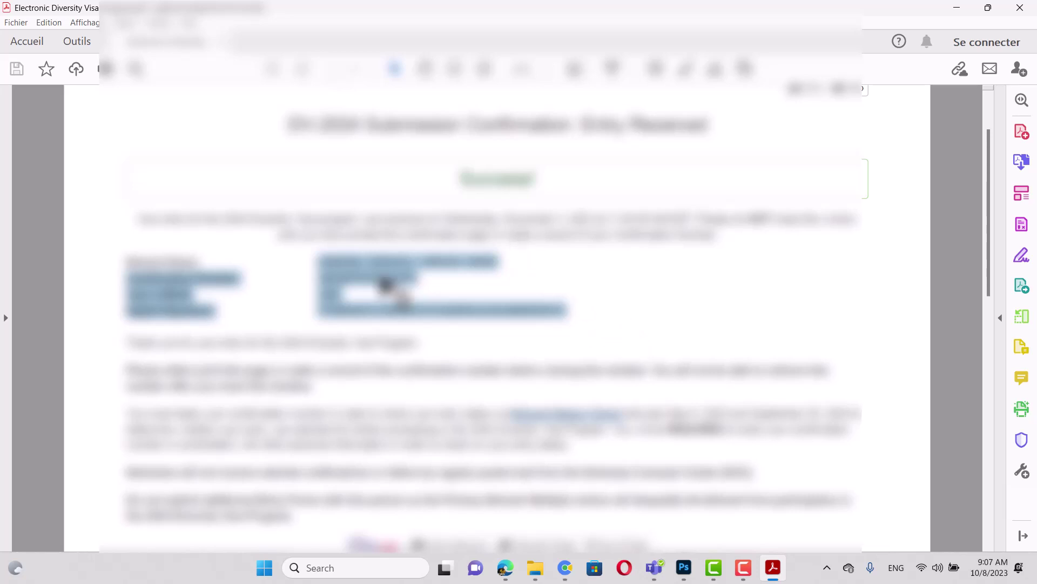
pyautogui.click(362, 278)
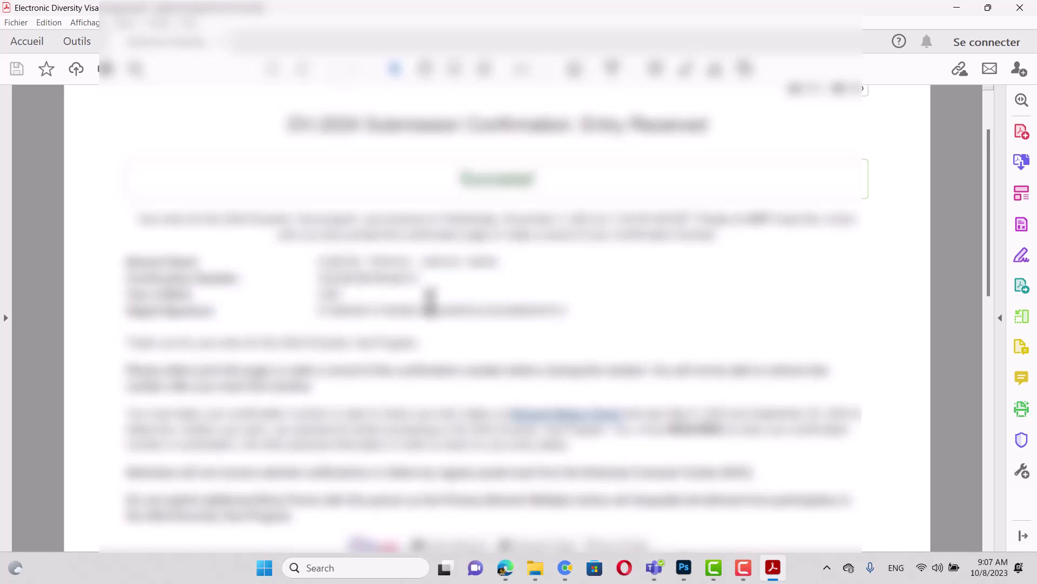
pyautogui.scroll(-5, 430, 302)
pyautogui.scroll(4, 431, 305)
pyautogui.scroll(3, 430, 302)
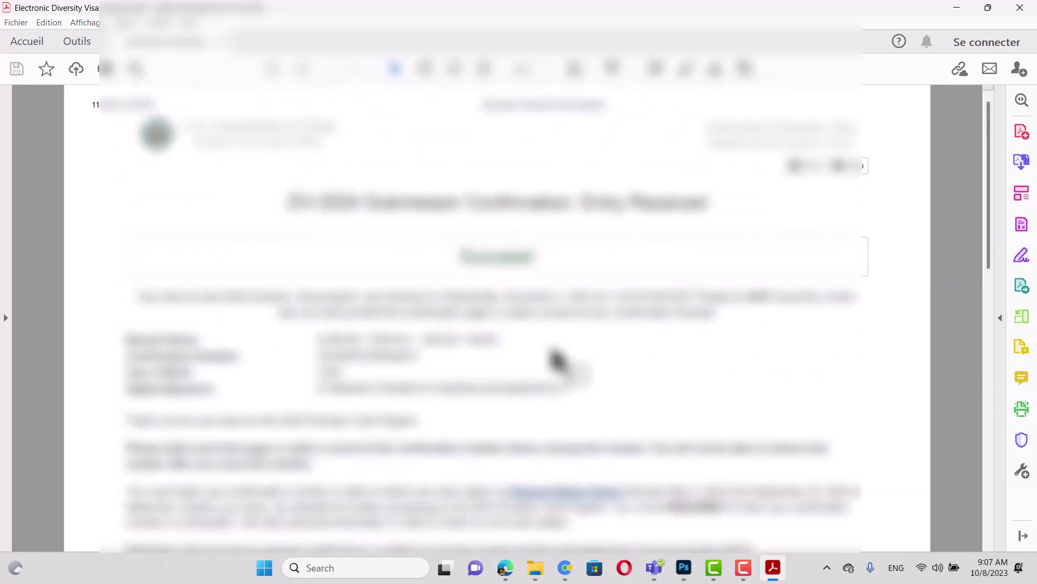
pyautogui.scroll(-7, 556, 361)
# Bring Chrome back and scroll the entry form up to Part One – Entrant Information.
pyautogui.click(565, 567)
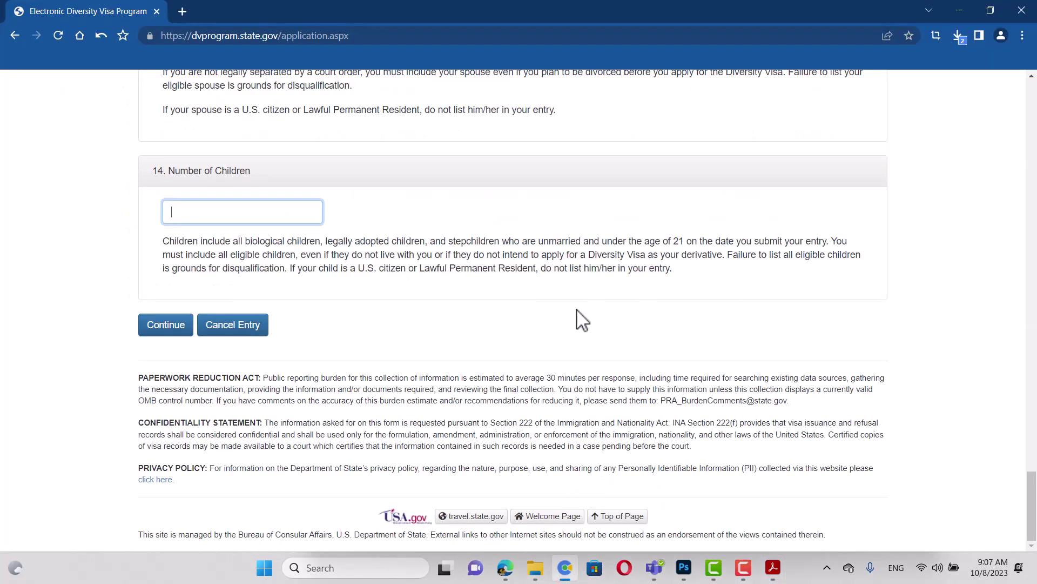
pyautogui.scroll(5, 578, 316)
pyautogui.scroll(20, 578, 316)
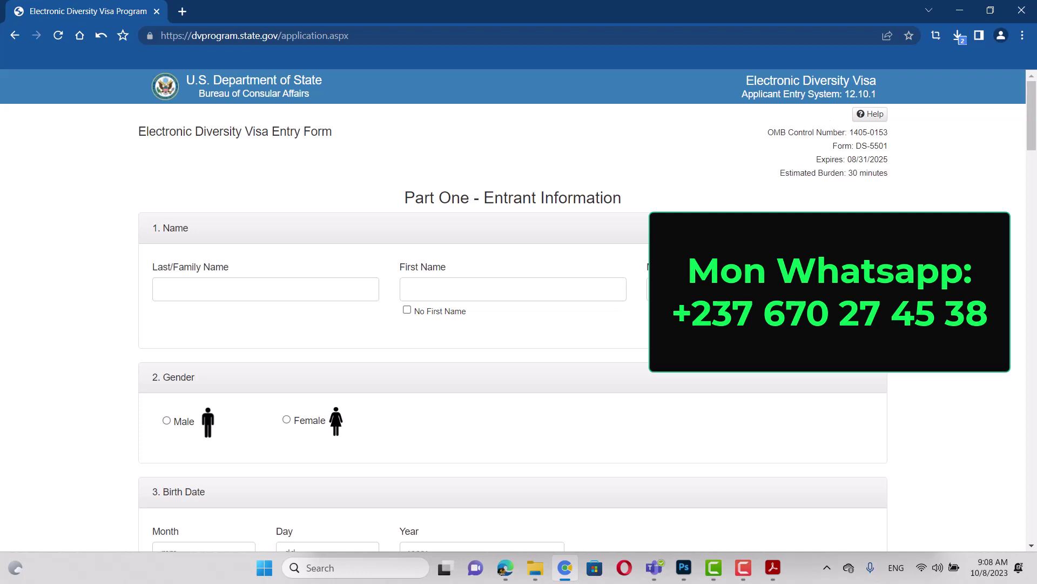
pyautogui.scroll(-1, 717, 166)
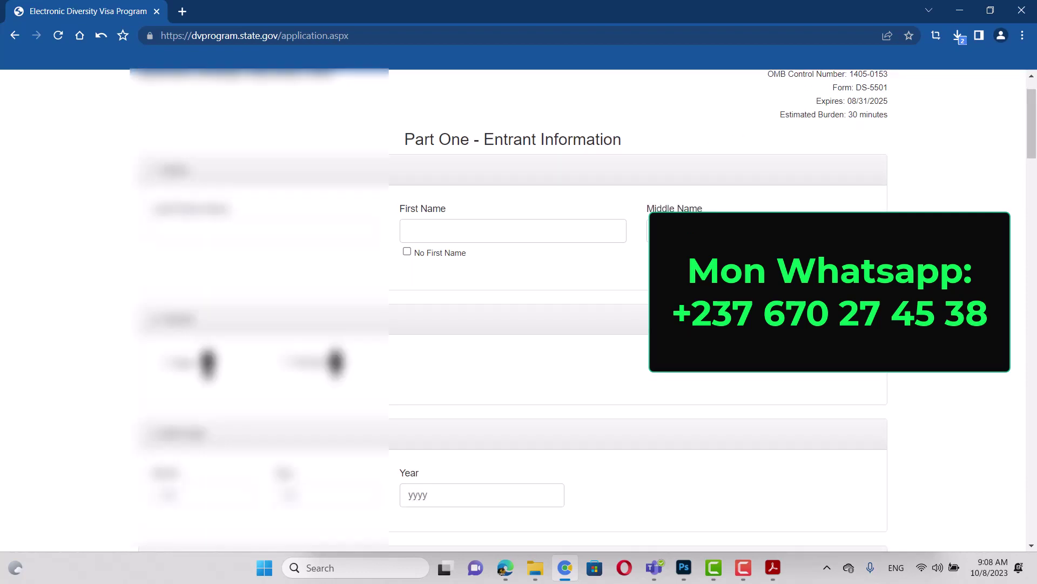
pyautogui.scroll(-20, 674, 217)
pyautogui.scroll(-7, 673, 215)
pyautogui.scroll(4, 673, 216)
pyautogui.scroll(-5, 673, 216)
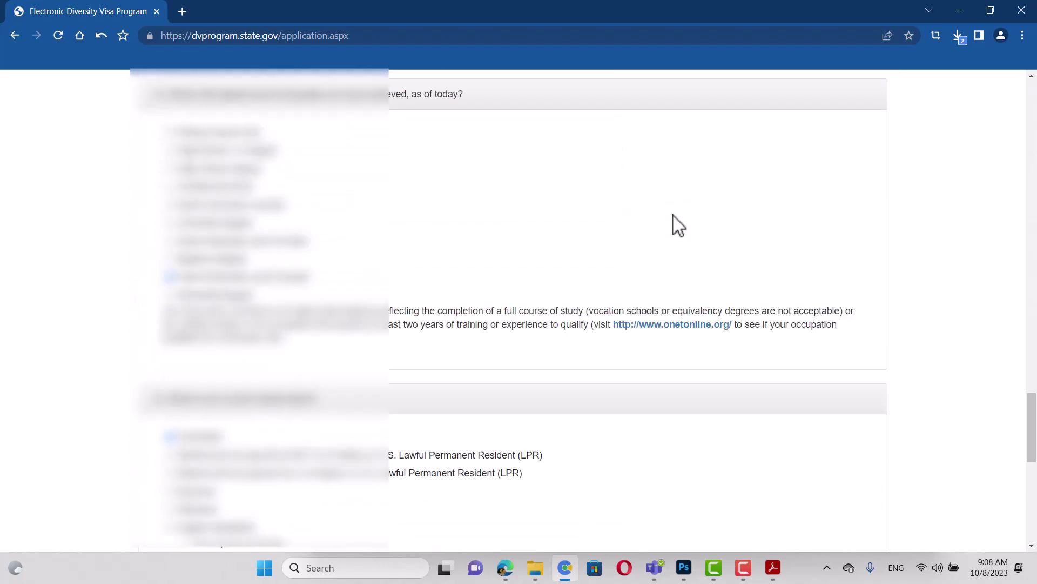
pyautogui.scroll(-10, 679, 225)
pyautogui.scroll(16, 679, 225)
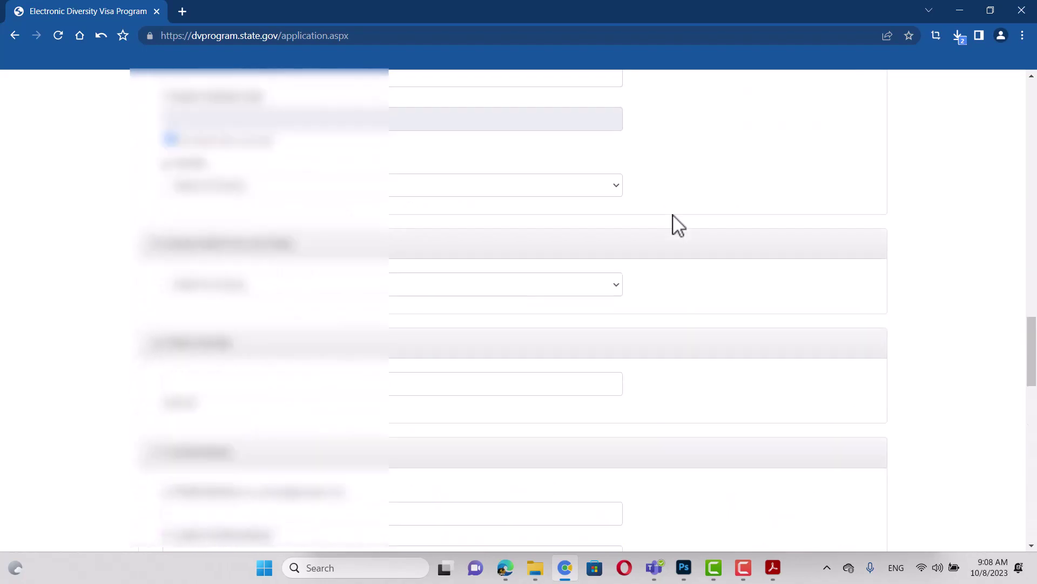
pyautogui.scroll(12, 679, 224)
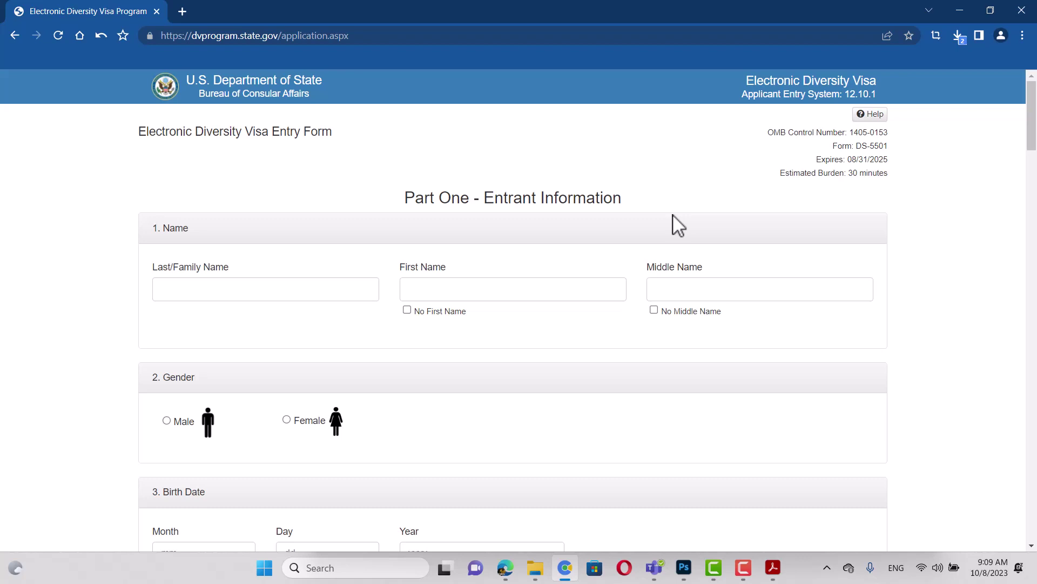
# Scroll down to question 14, Number of Children, and the Continue/Cancel Entry buttons.
pyautogui.scroll(-20, 567, 324)
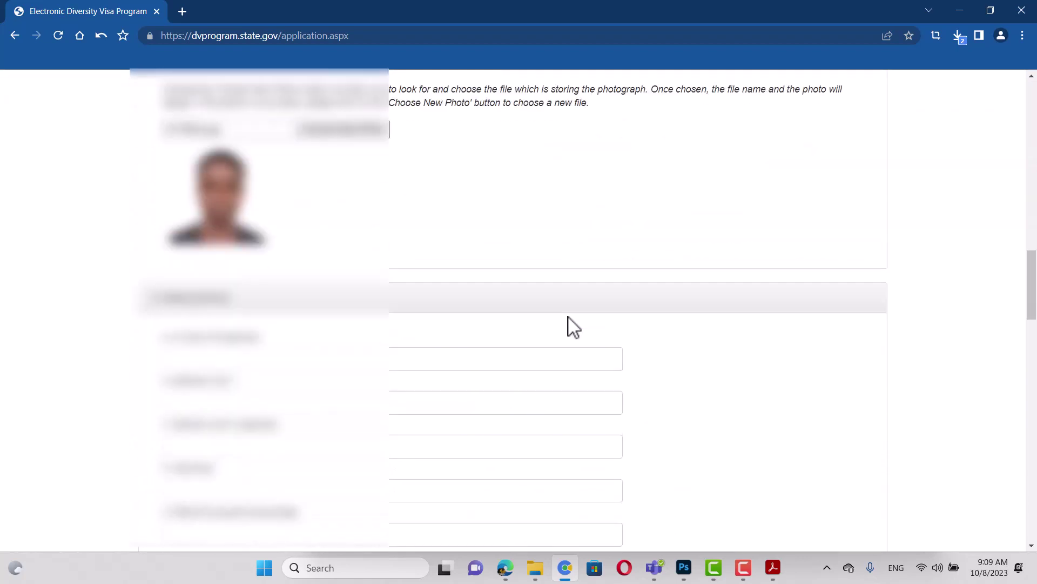
pyautogui.scroll(-20, 572, 327)
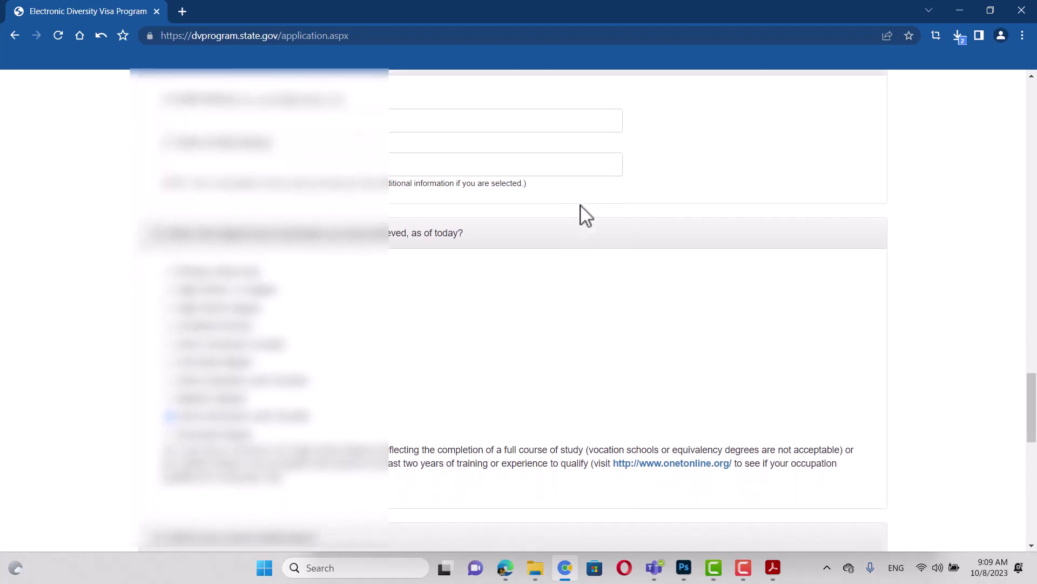
pyautogui.scroll(-15, 583, 215)
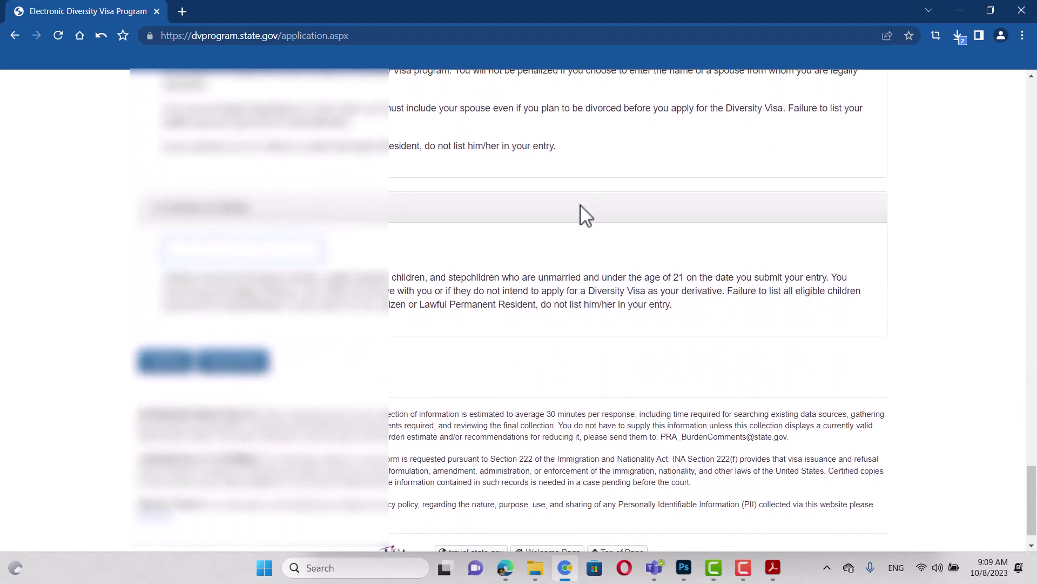
pyautogui.scroll(-2, 585, 215)
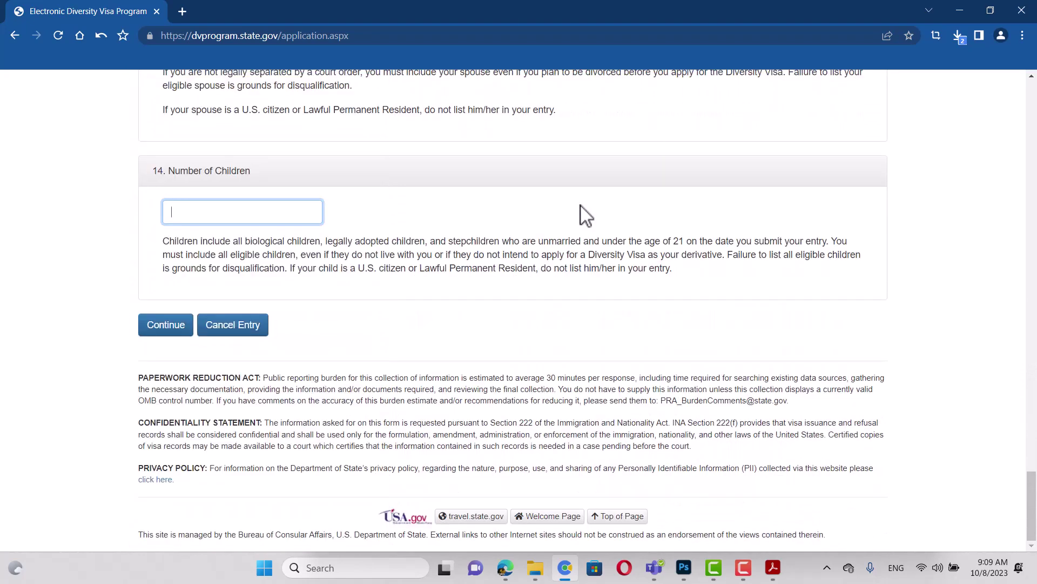